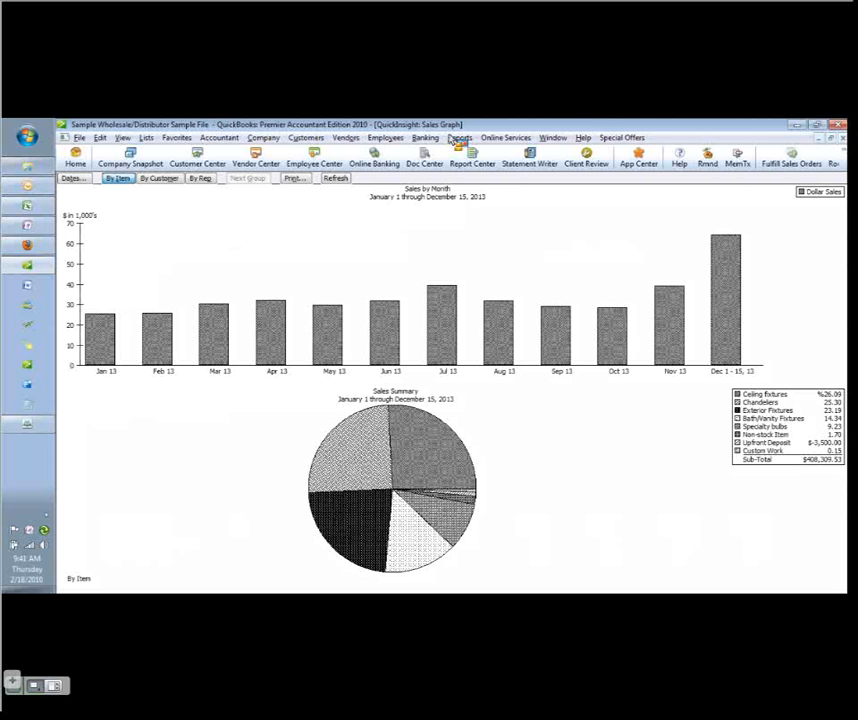
Close the open graph and generate the Sales Graph report again.
{"action": "left_click", "coordinate": [843, 138]}
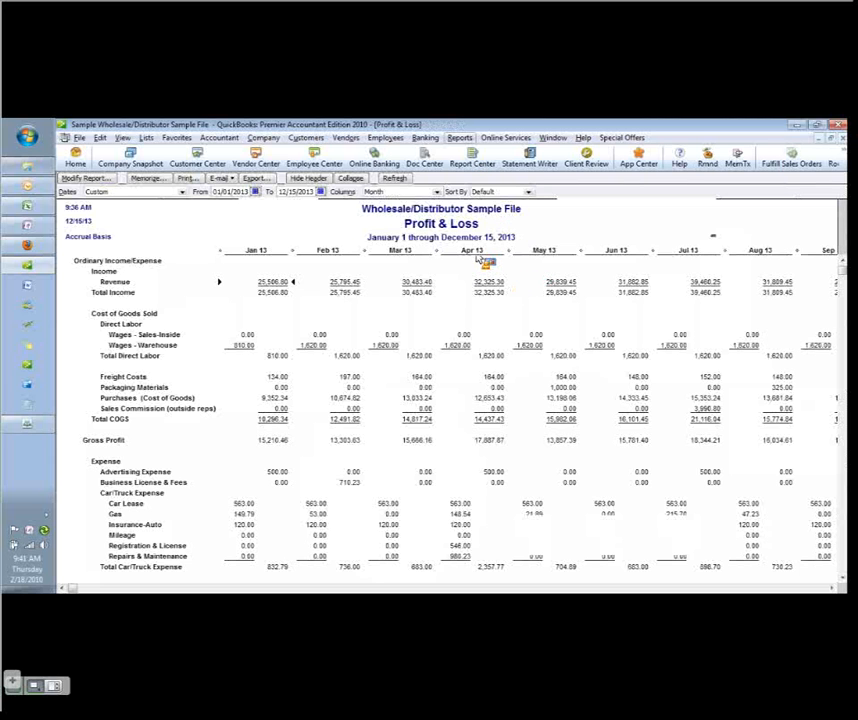
{"action": "left_click", "coordinate": [460, 138]}
{"action": "mouse_move", "coordinate": [474, 253]}
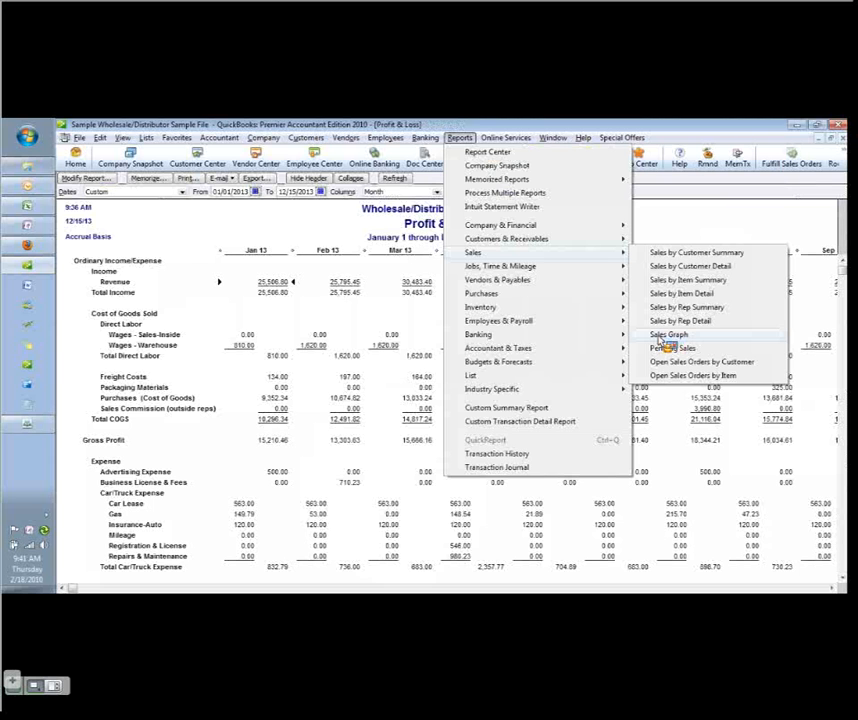
{"action": "left_click", "coordinate": [664, 338]}
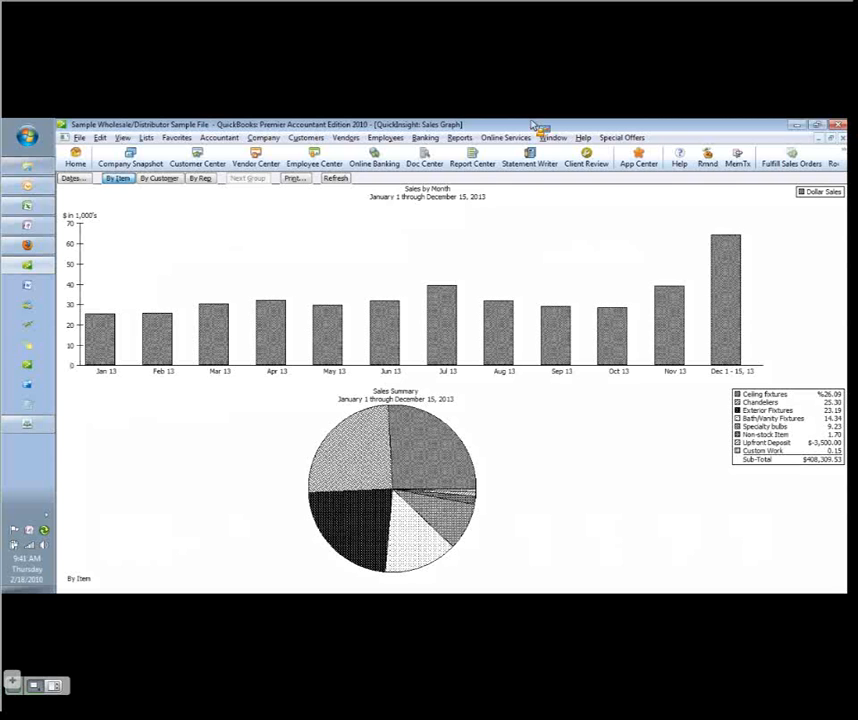
Turn off drawing graphs in 2D and using patterns in the Reports & Graphs preferences.
{"action": "left_click", "coordinate": [100, 137]}
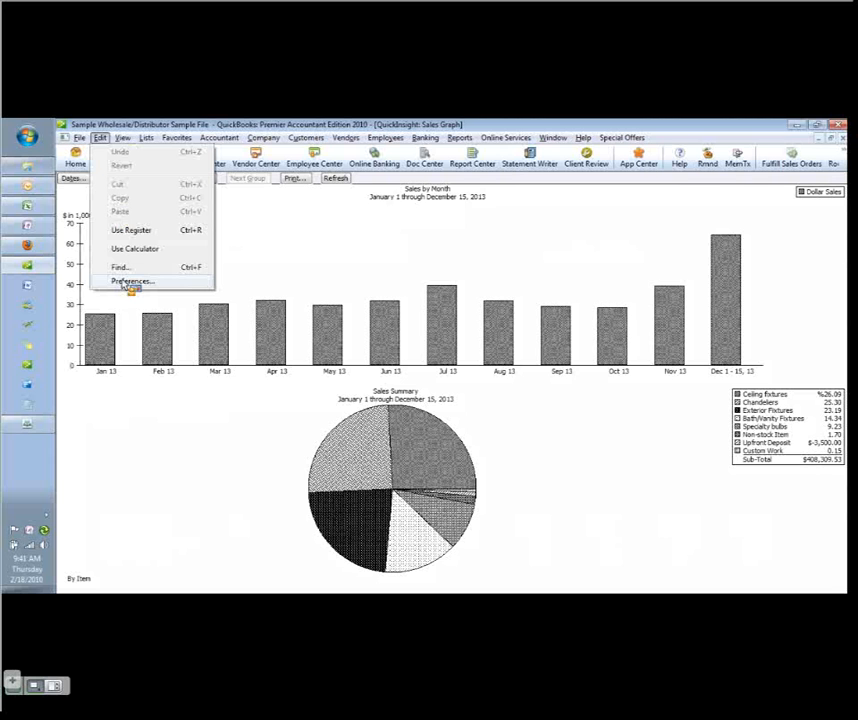
{"action": "left_click", "coordinate": [132, 282]}
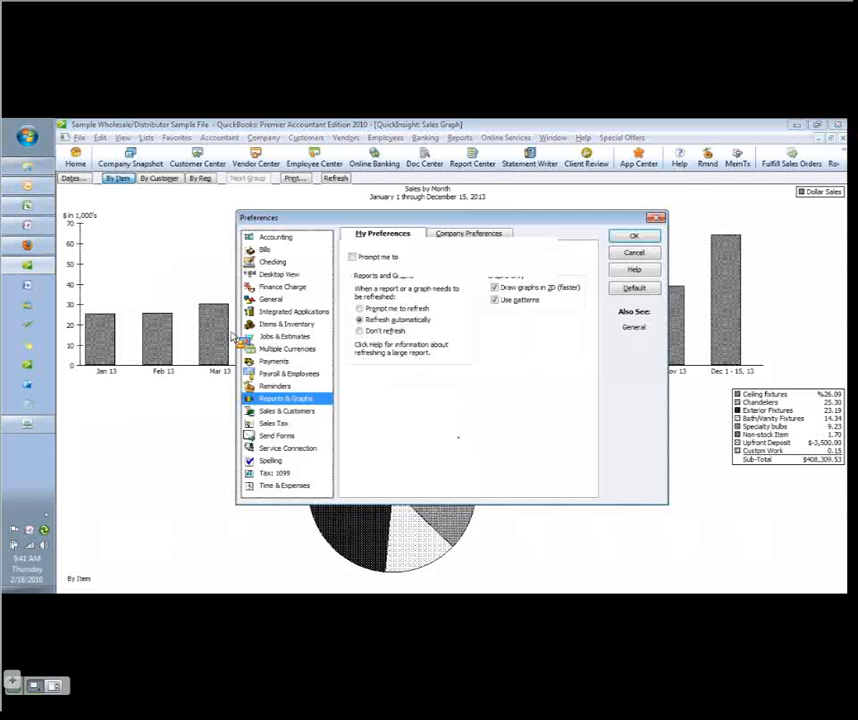
{"action": "left_click", "coordinate": [284, 275]}
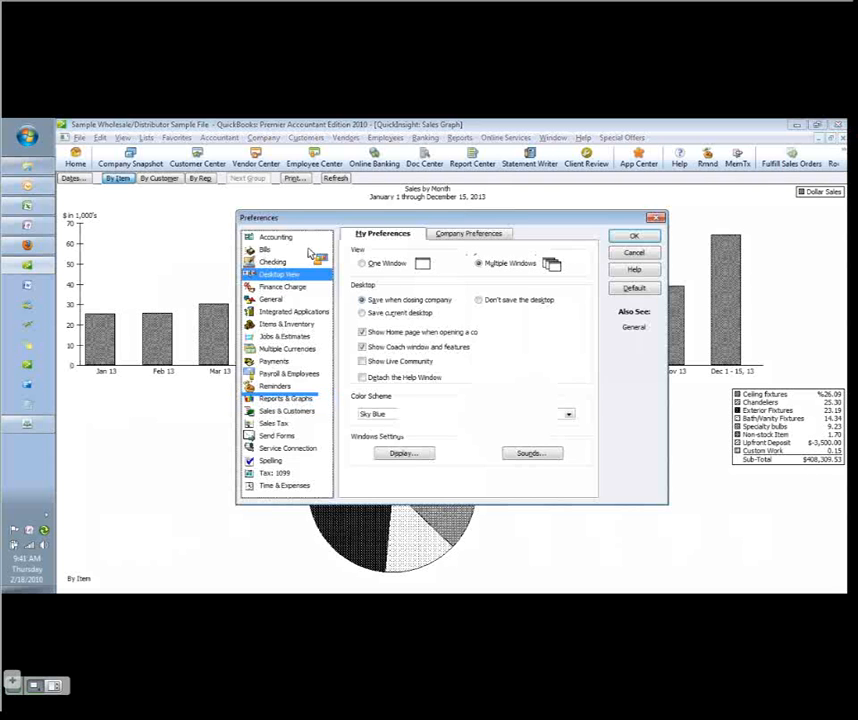
{"action": "left_click_drag", "start_coordinate": [264, 217], "coordinate": [203, 202]}
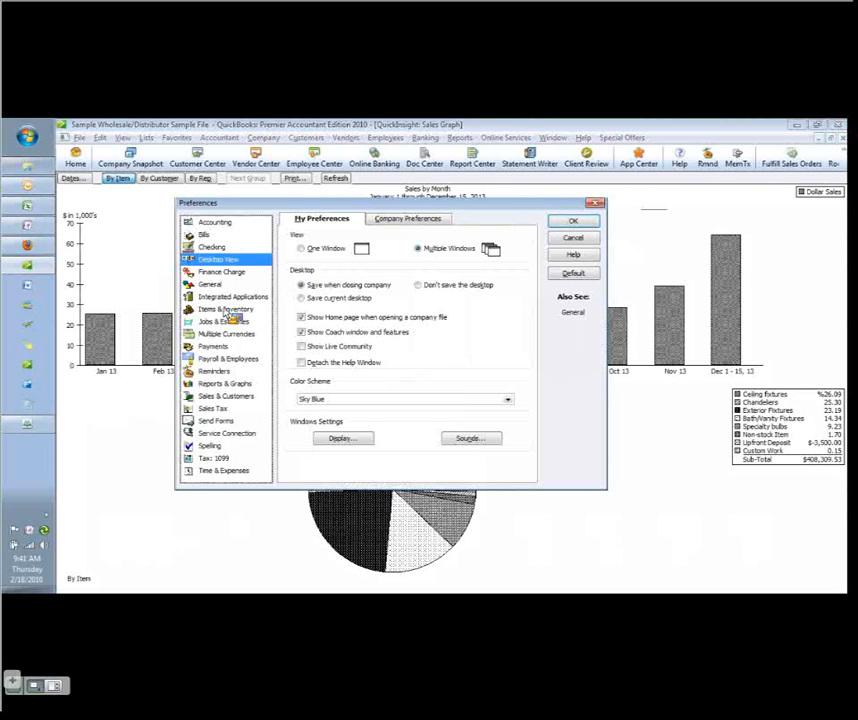
{"action": "left_click", "coordinate": [218, 382]}
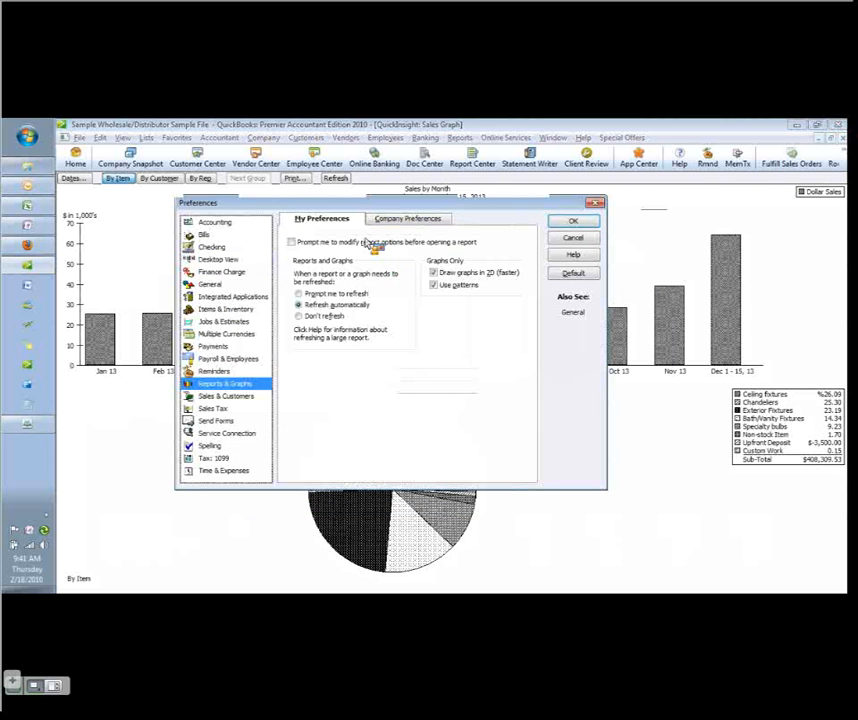
{"action": "left_click", "coordinate": [455, 272]}
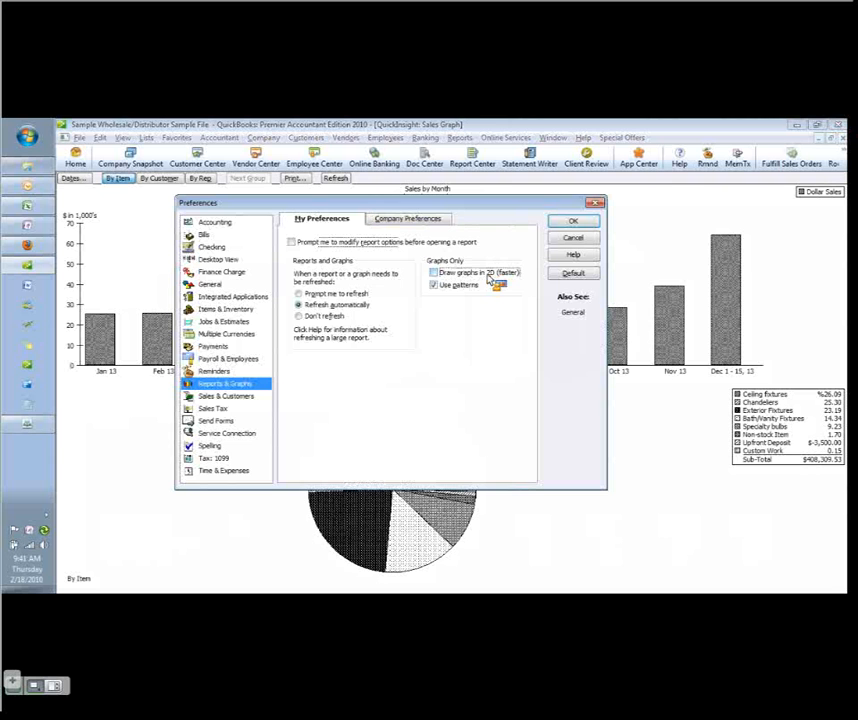
{"action": "left_click", "coordinate": [436, 287]}
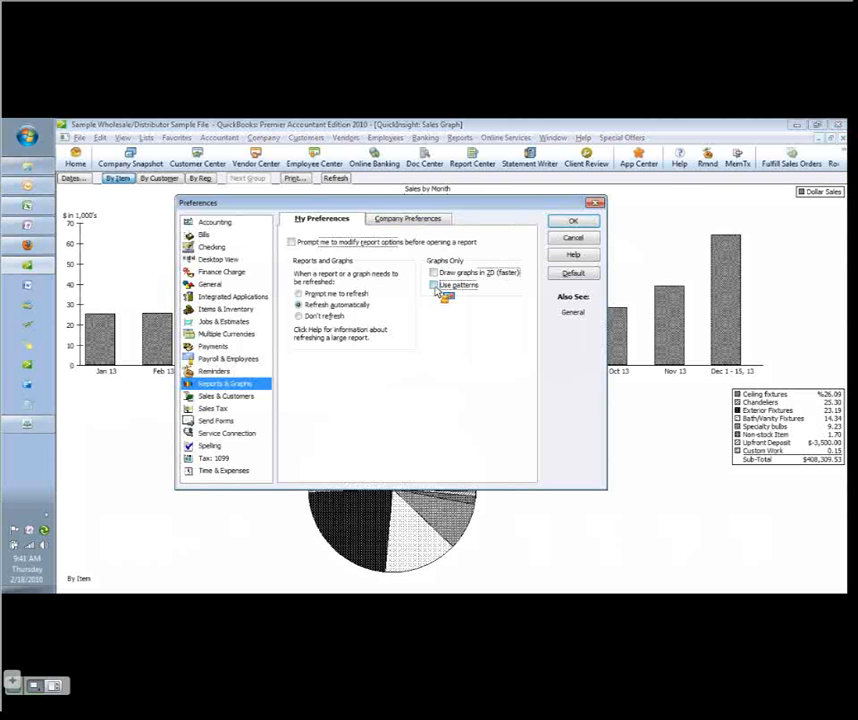
{"action": "left_click", "coordinate": [573, 223]}
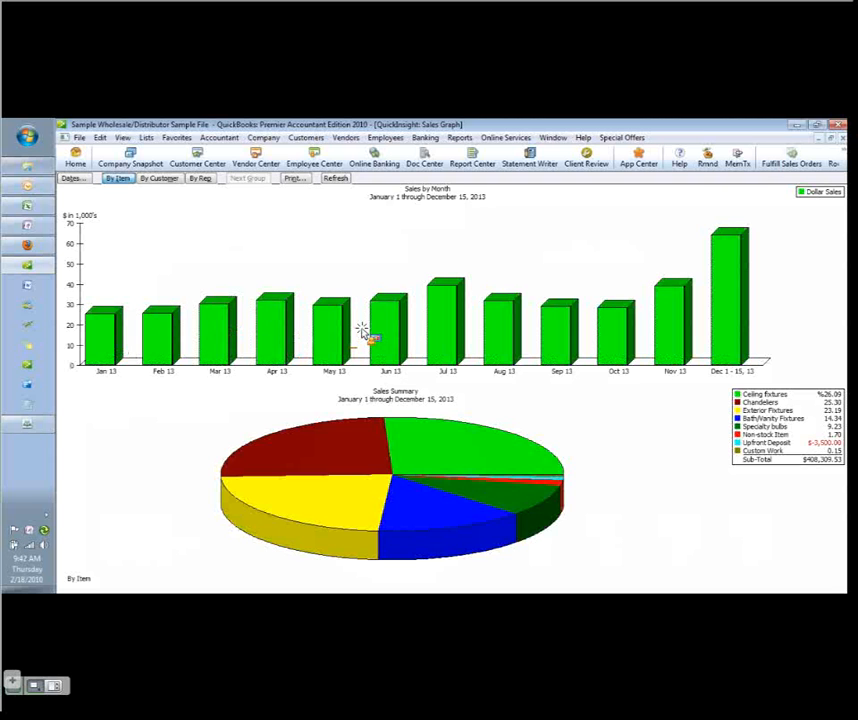
Zoom into the July bar of the sales graph to view that month's item breakdown, and return.
{"action": "double_click", "coordinate": [450, 318]}
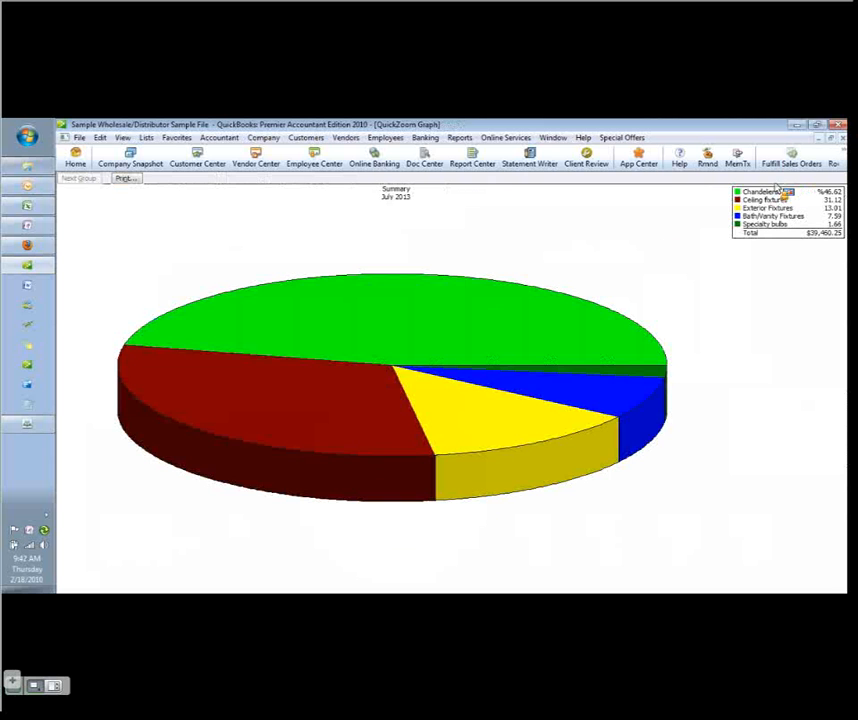
{"action": "left_click", "coordinate": [841, 138]}
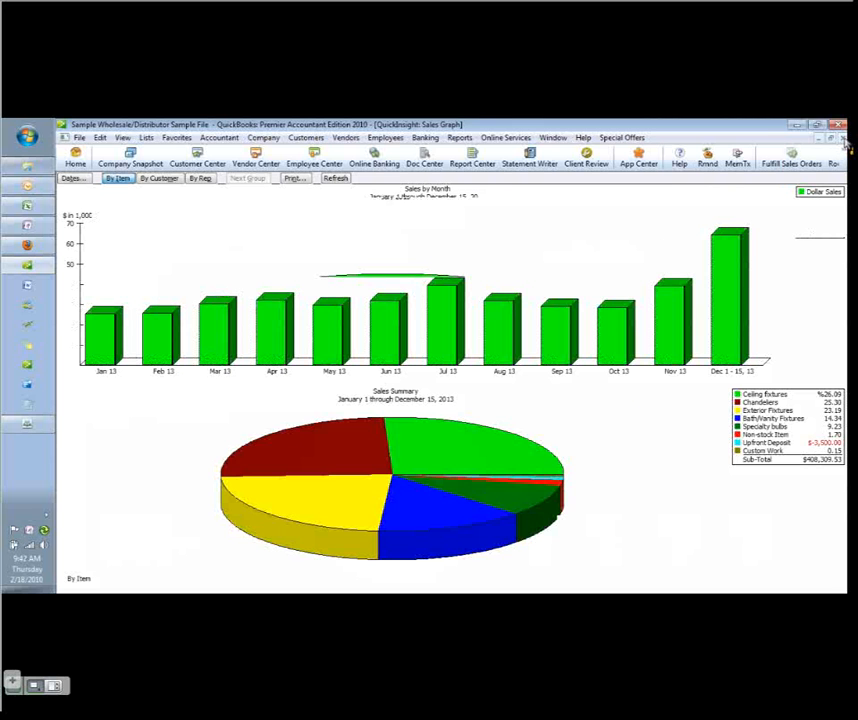
Zoom into the monthly Chandeliers sales and the July transactions behind them, and return to the sales graph.
{"action": "left_click", "coordinate": [831, 138]}
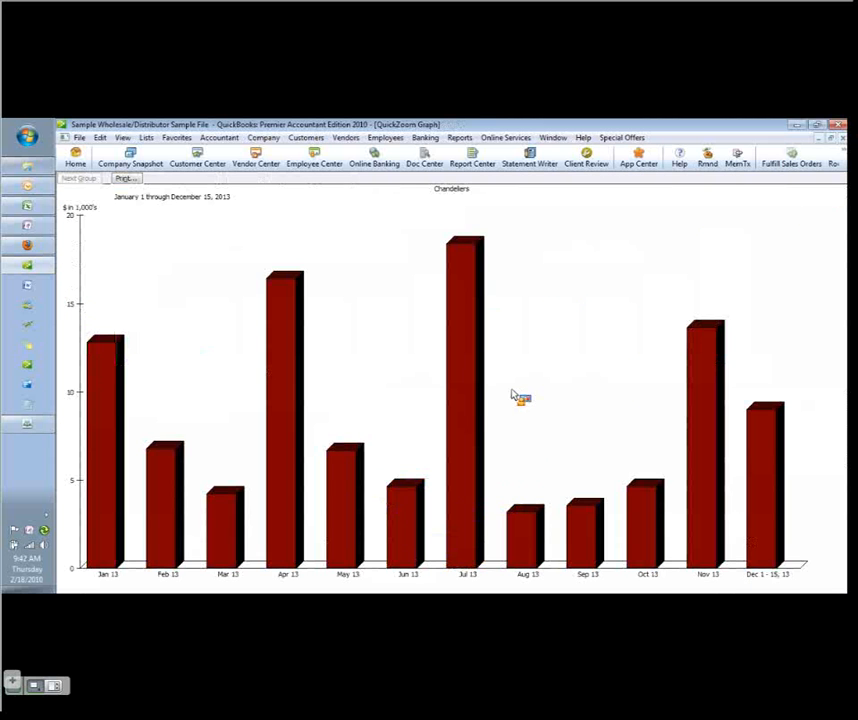
{"action": "double_click", "coordinate": [471, 411]}
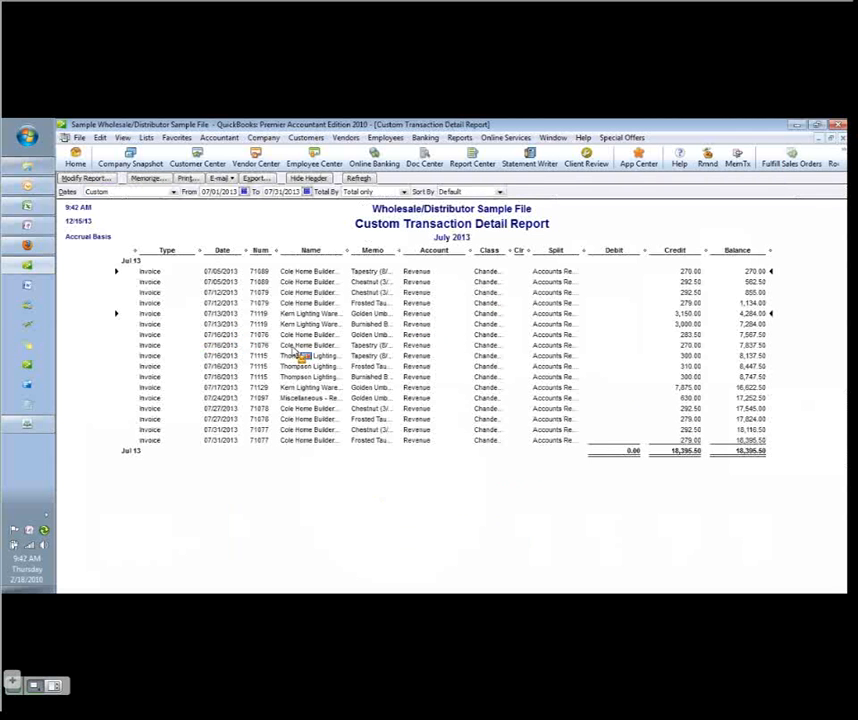
{"action": "left_click", "coordinate": [840, 137]}
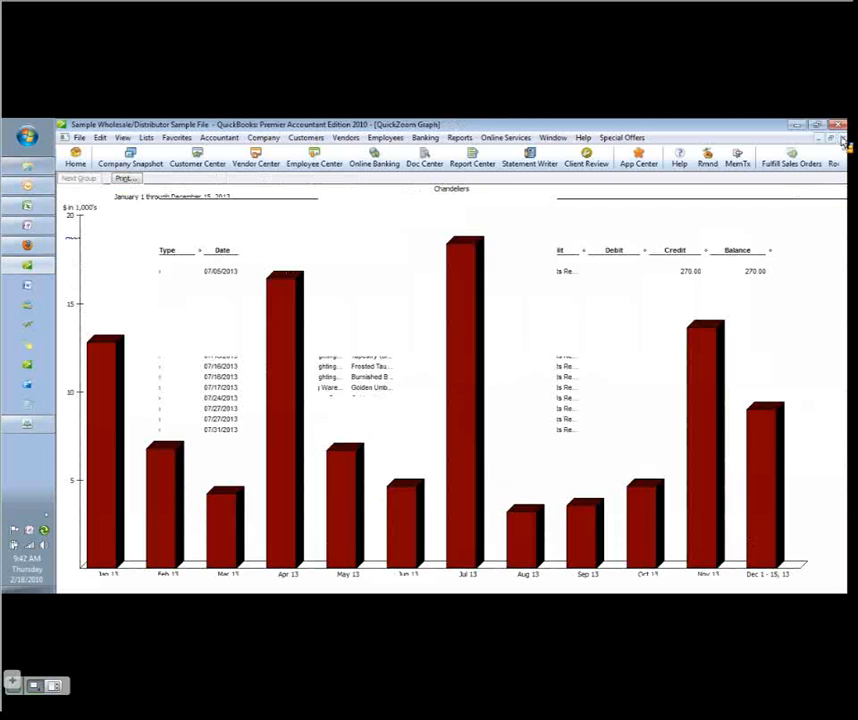
{"action": "left_click", "coordinate": [840, 137]}
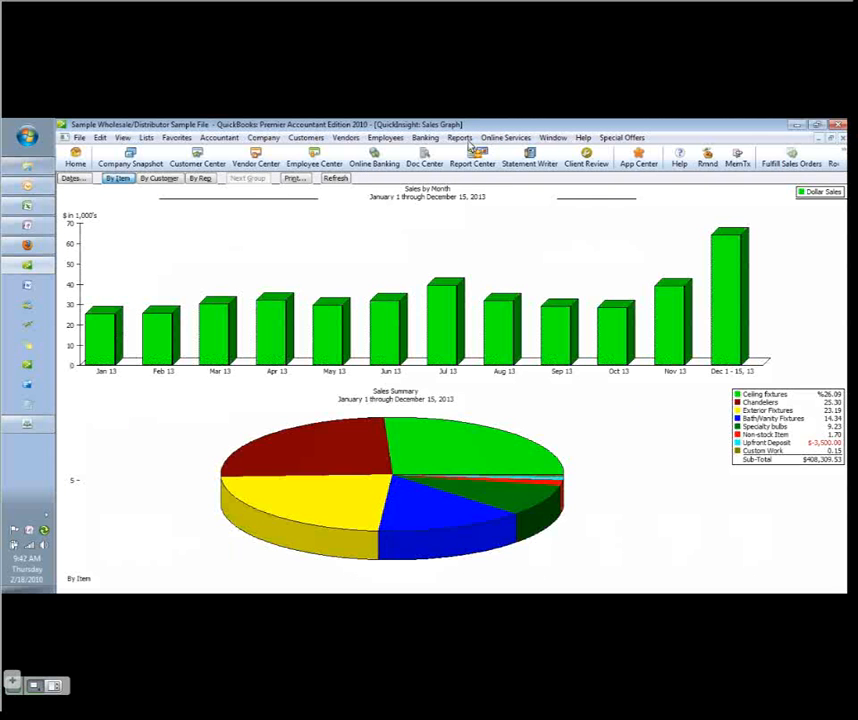
Generate the company's Net Worth Graph report.
{"action": "left_click", "coordinate": [460, 138]}
{"action": "mouse_move", "coordinate": [505, 229]}
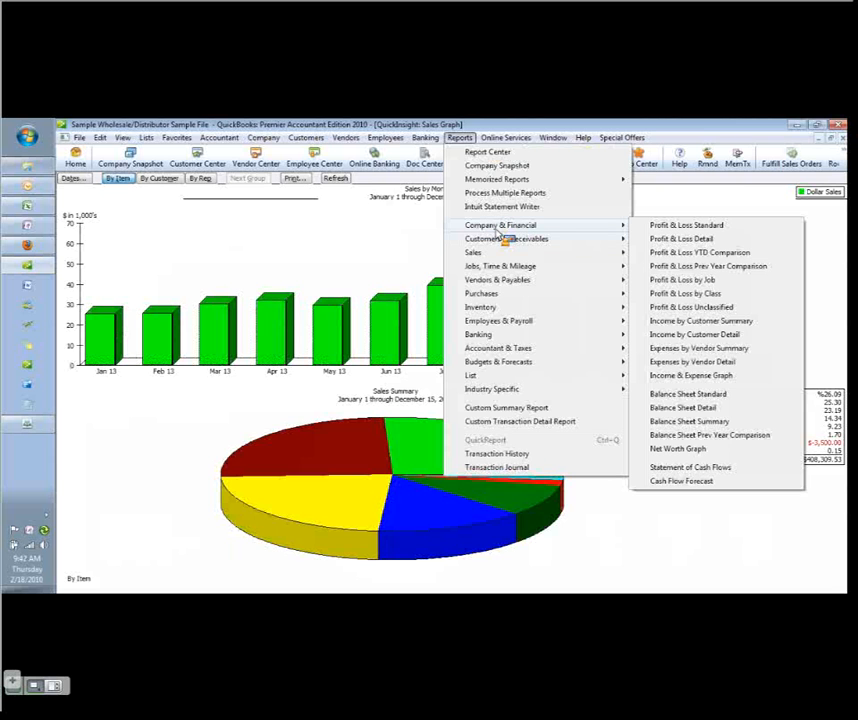
{"action": "left_click", "coordinate": [679, 447]}
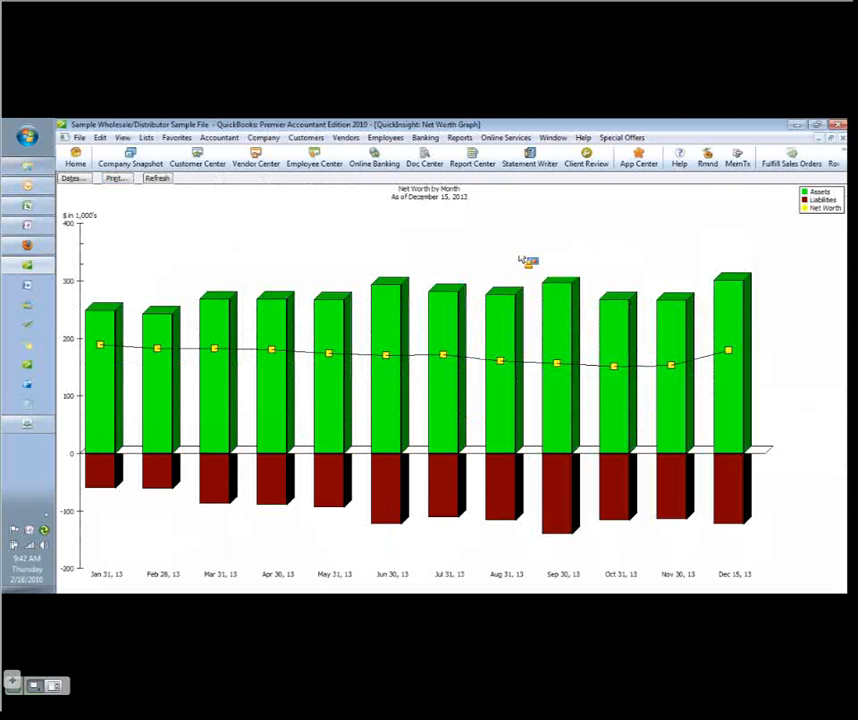
{"action": "left_click", "coordinate": [472, 139]}
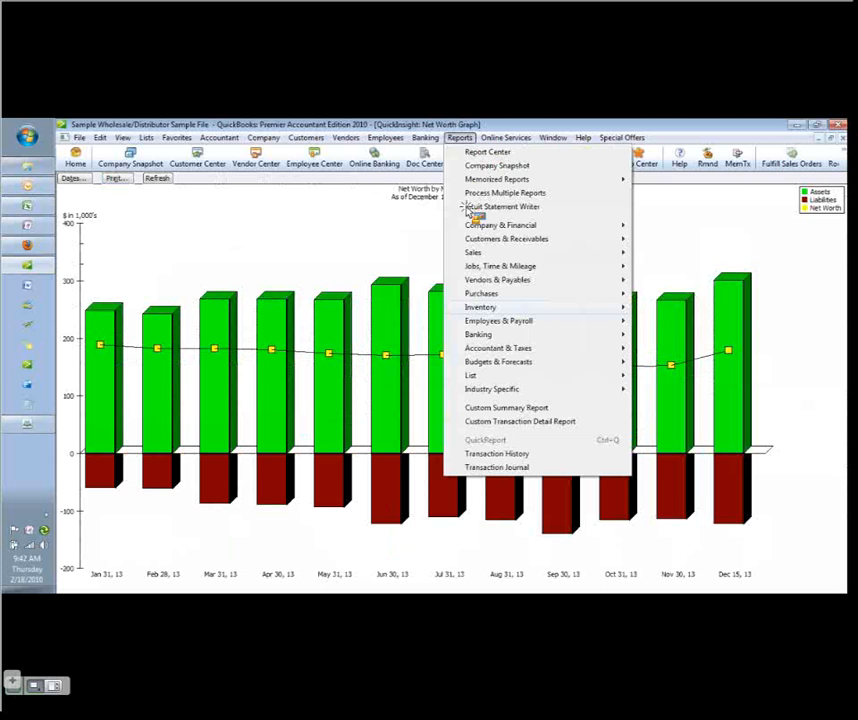
{"action": "mouse_move", "coordinate": [483, 313]}
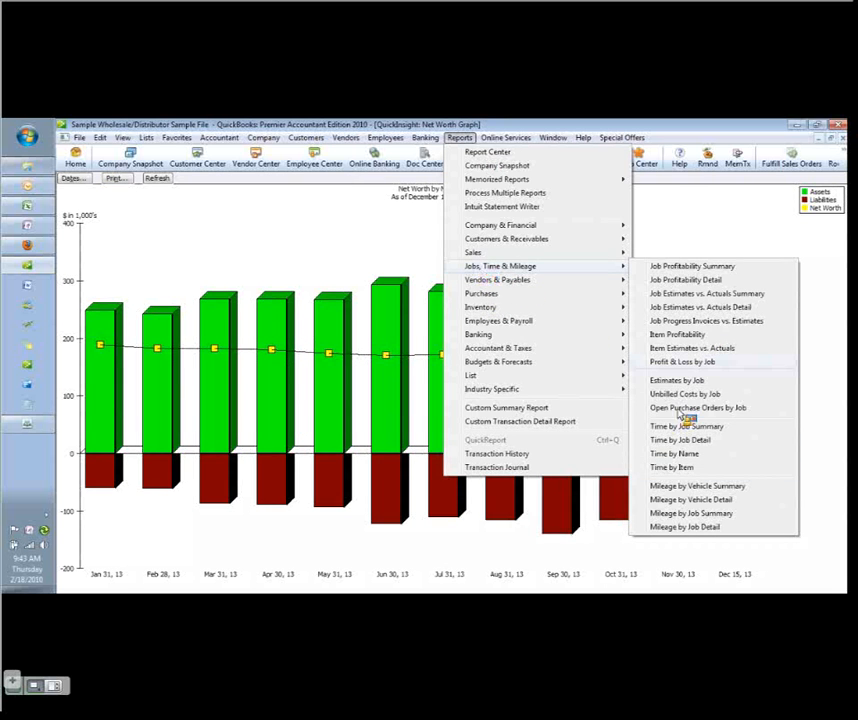
{"action": "left_click", "coordinate": [700, 362]}
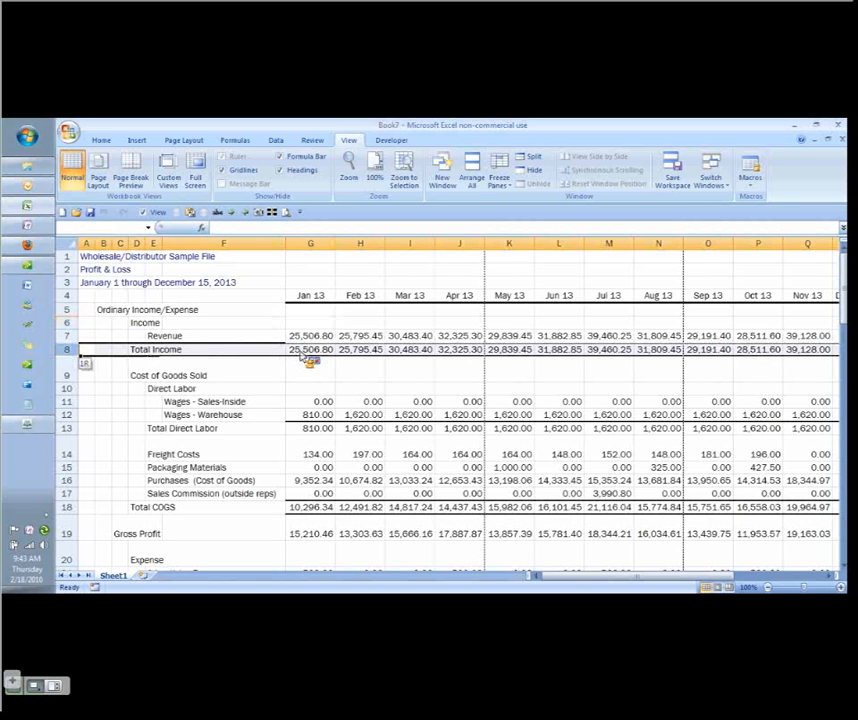
In Excel, copy the whole exported Profit & Loss range and paste it back in place as values.
{"action": "scroll", "coordinate": [300, 355], "scroll_direction": "down", "scroll_amount": 5}
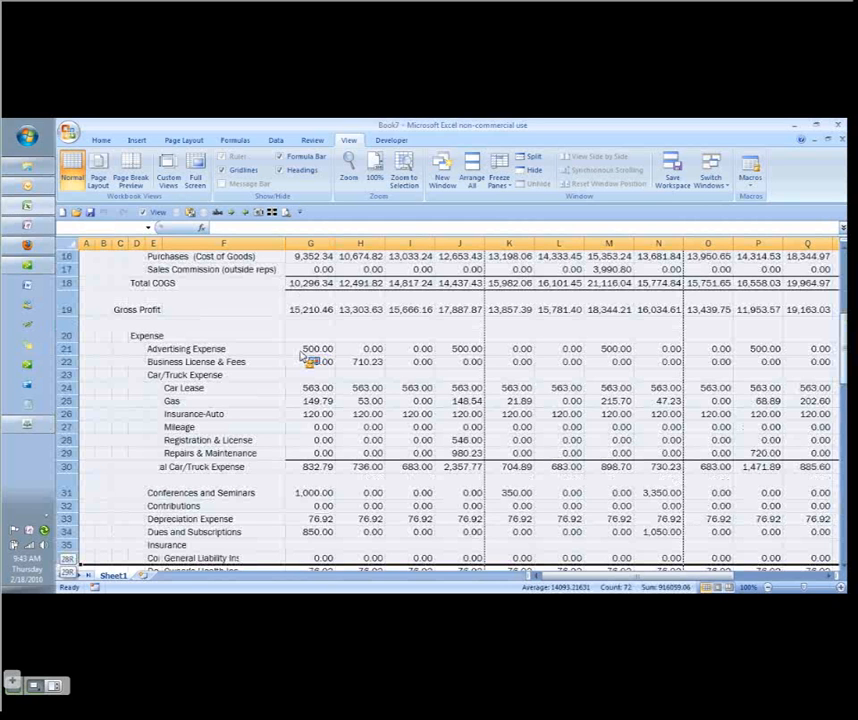
{"action": "key", "text": "ctrl+Home"}
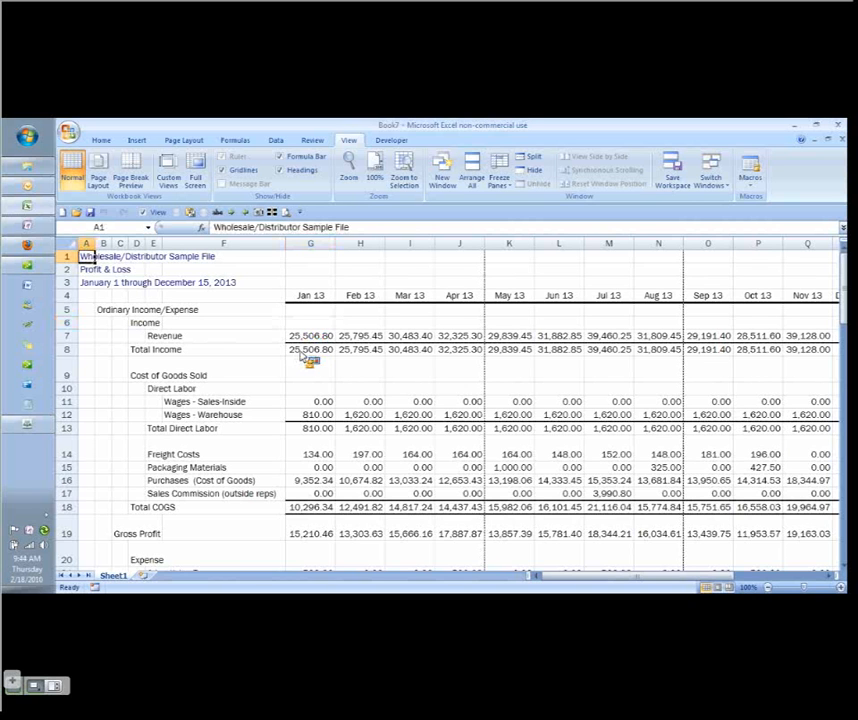
{"action": "key", "text": "ctrl+shift+End"}
{"action": "key", "text": "ctrl+c"}
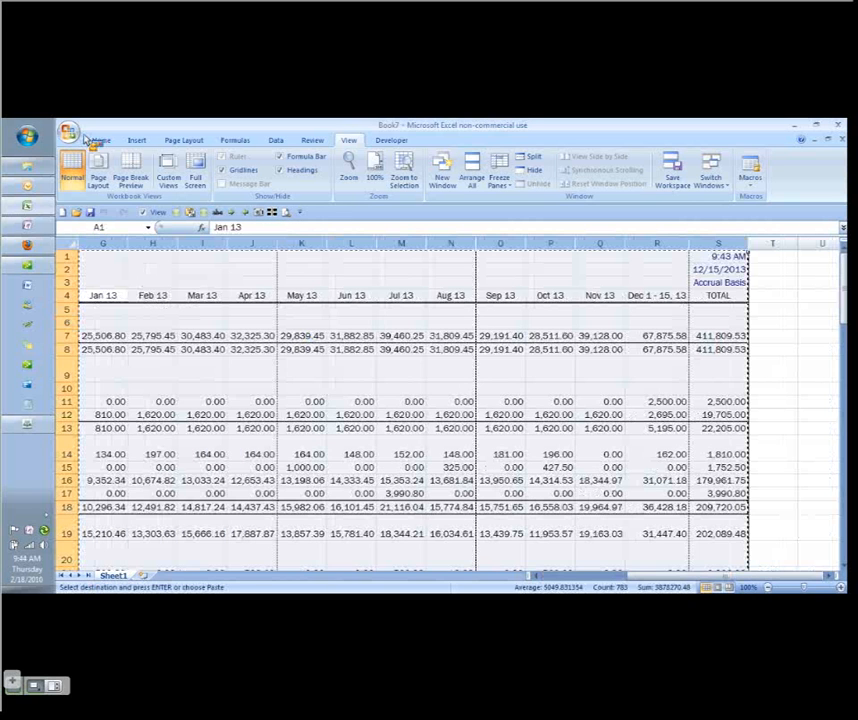
{"action": "left_click", "coordinate": [90, 141]}
{"action": "left_click", "coordinate": [81, 176]}
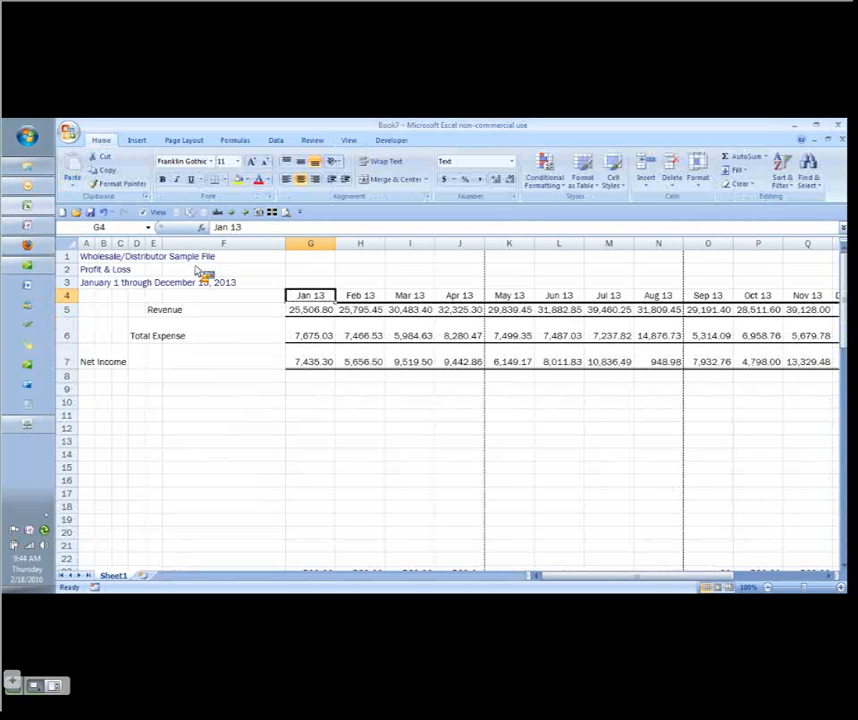
Set the worksheet to print in landscape, scaled to fit one page wide.
{"action": "left_click", "coordinate": [184, 140]}
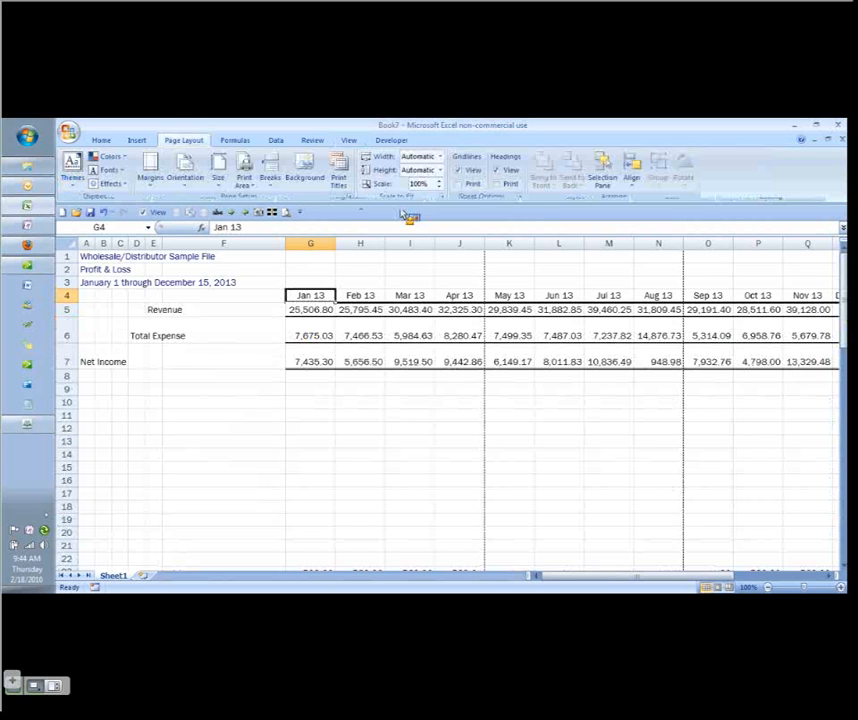
{"action": "left_click", "coordinate": [489, 194]}
{"action": "left_click", "coordinate": [490, 179]}
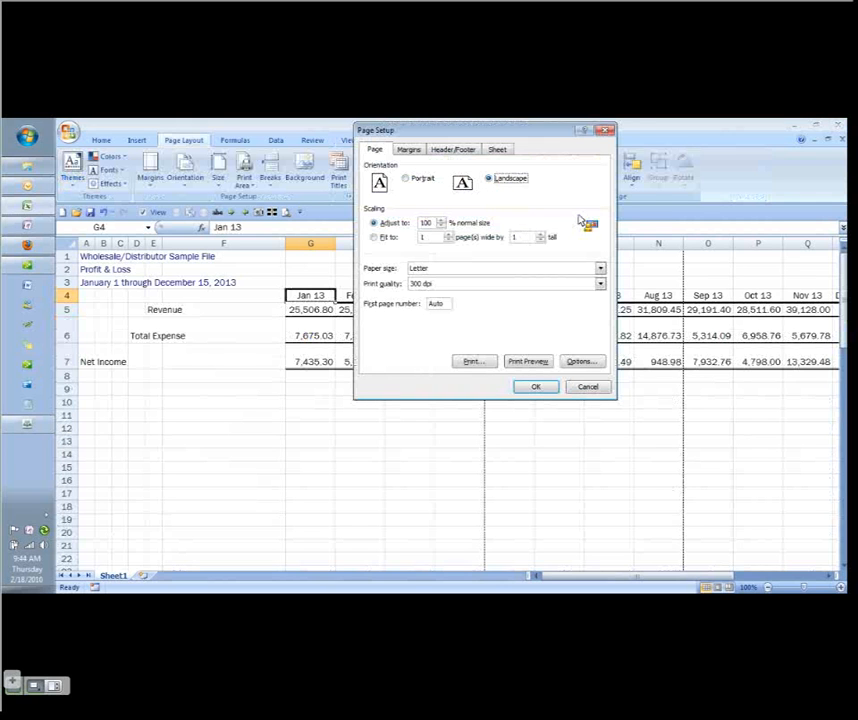
{"action": "key", "text": "Return"}
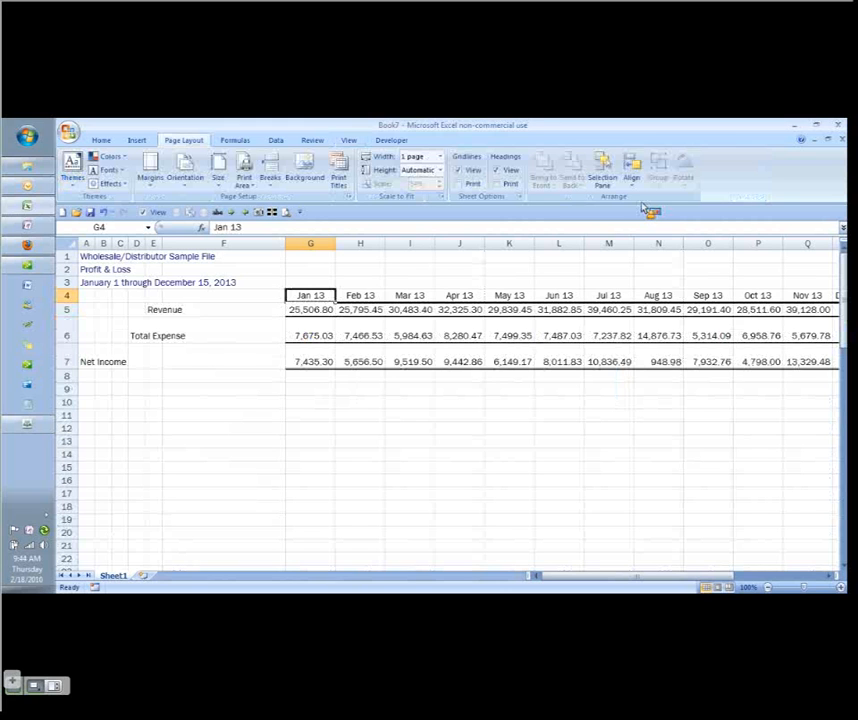
Remove the cell borders from the month headings and figures in G4:S7.
{"action": "key", "text": "ctrl+shift+End"}
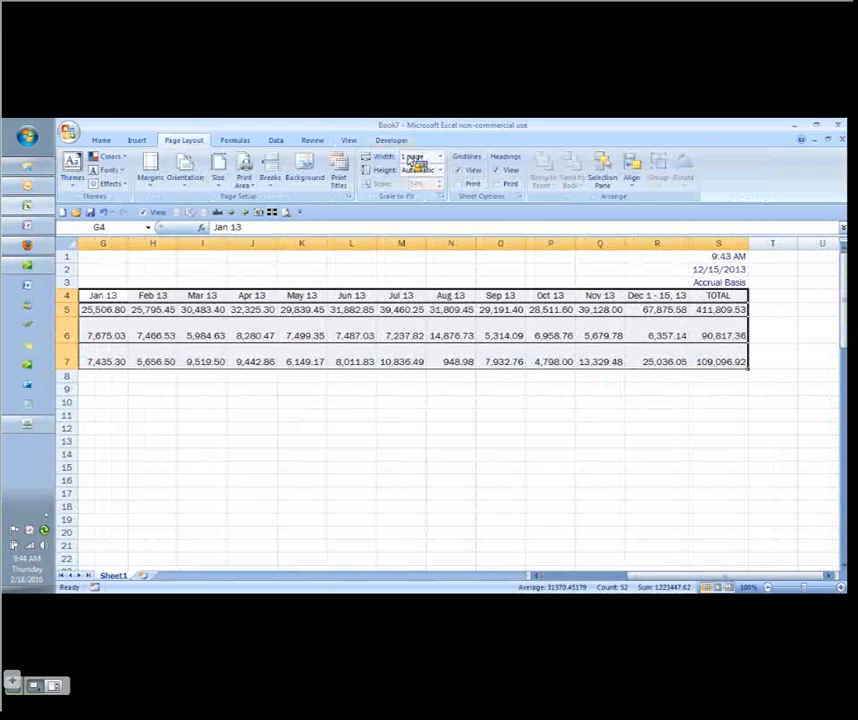
{"action": "left_click", "coordinate": [102, 141]}
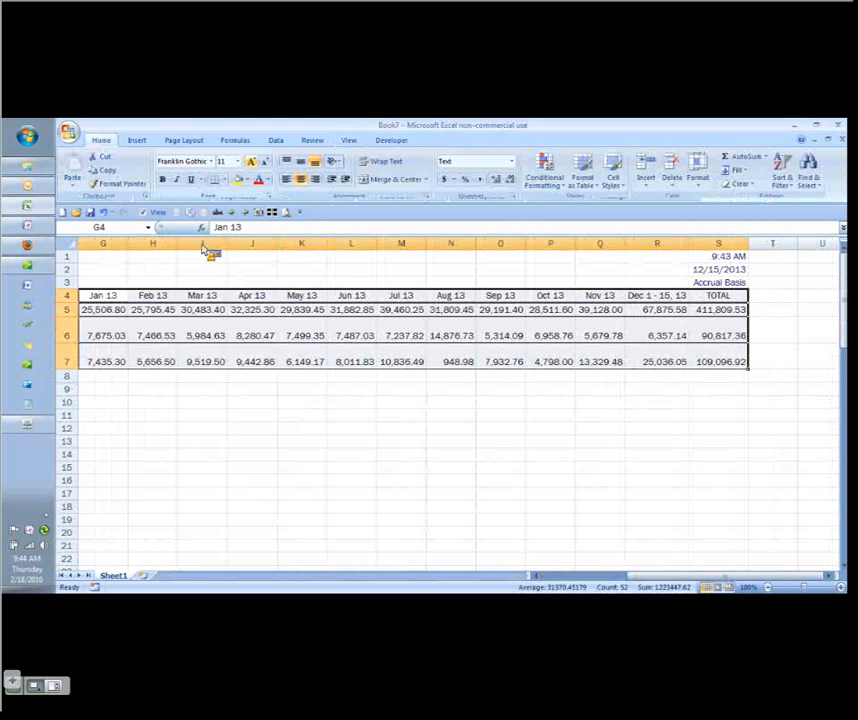
Delete the three report title rows above the month headings.
{"action": "key", "text": "ctrl+Home"}
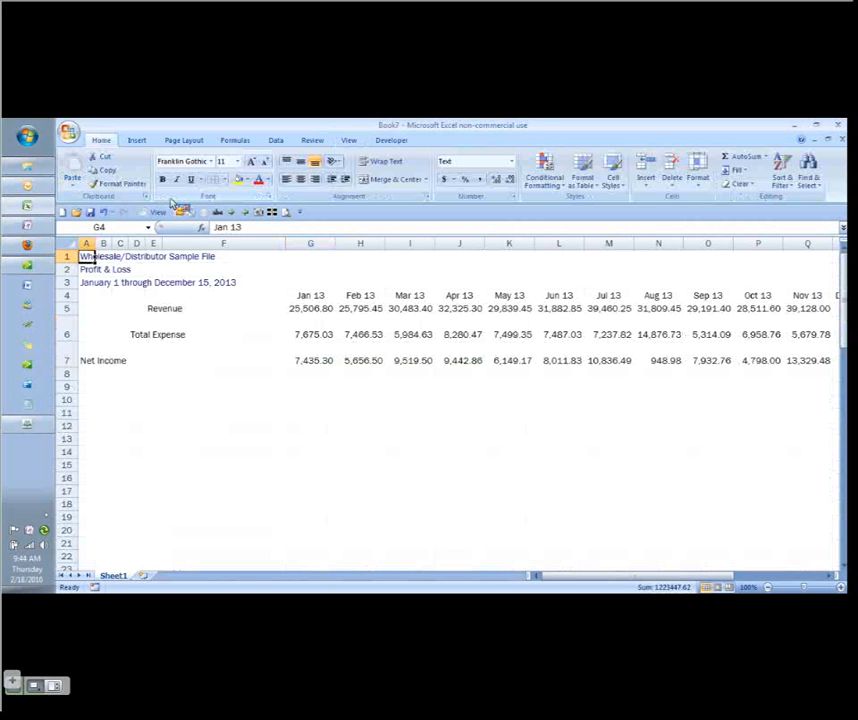
{"action": "key", "text": "shift+Down"}
{"action": "key", "text": "shift+Down"}
{"action": "key", "text": "shift+space"}
{"action": "key", "text": "ctrl+minus"}
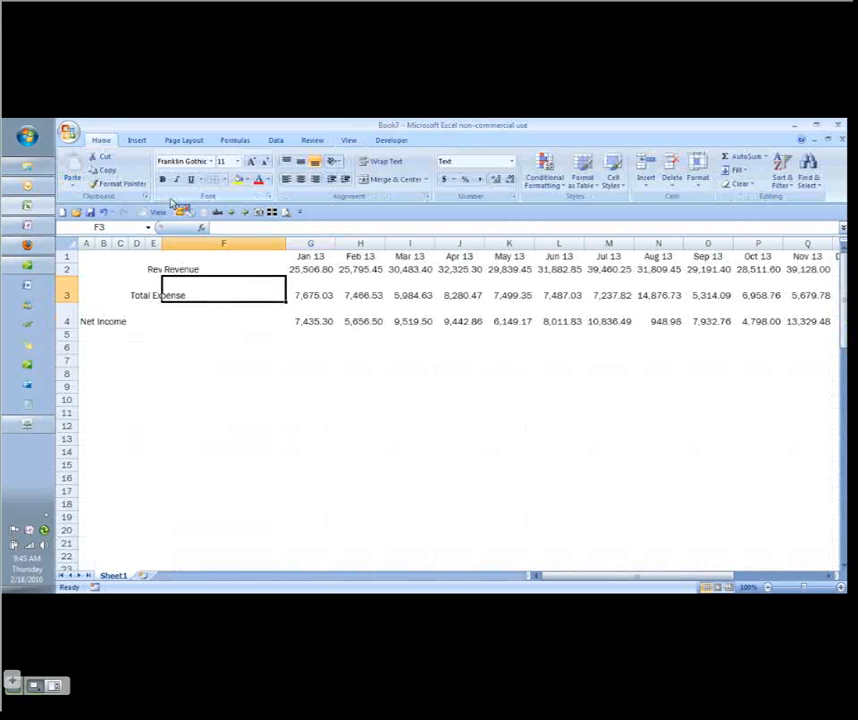
Enter the label Expenses in cell F3, beside the total expense figures.
{"action": "type", "text": "Expe"}
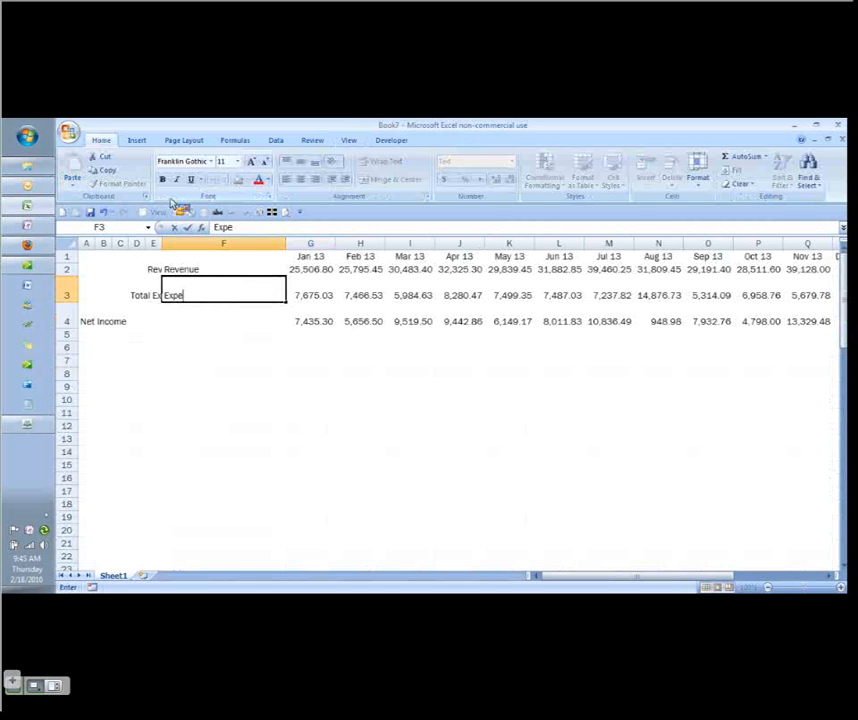
{"action": "type", "text": "nses"}
{"action": "key", "text": "Return"}
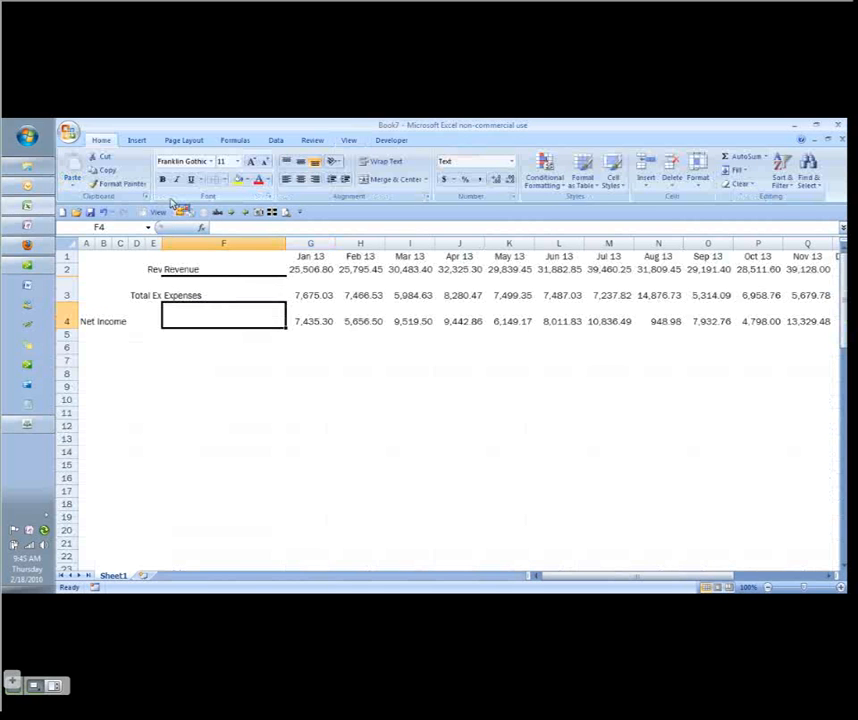
Enter the label Net Income in F4 beside its figures, and delete columns A to E holding the old row labels.
{"action": "type", "text": "Net Income"}
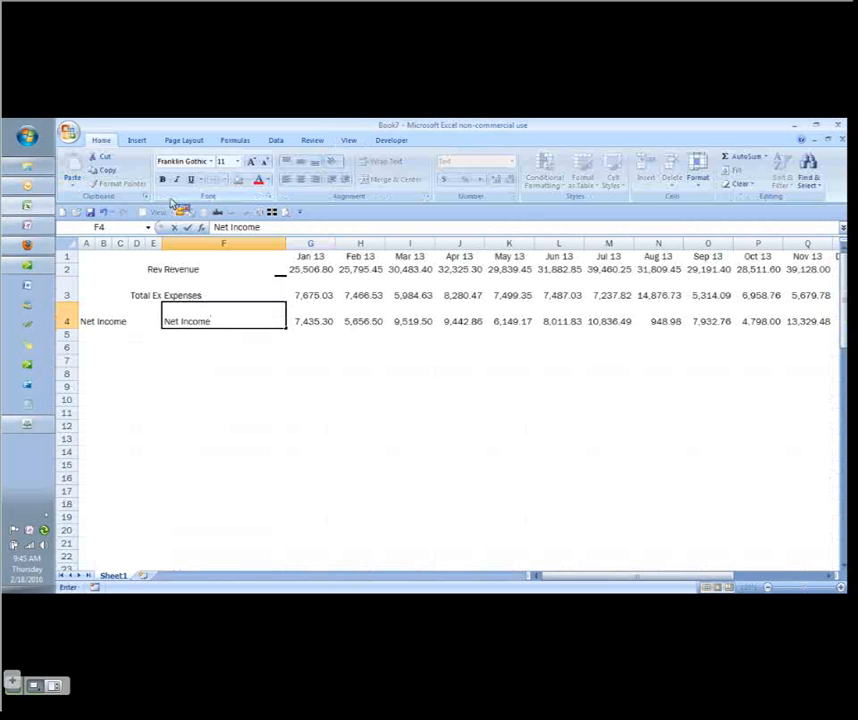
{"action": "key", "text": "Left"}
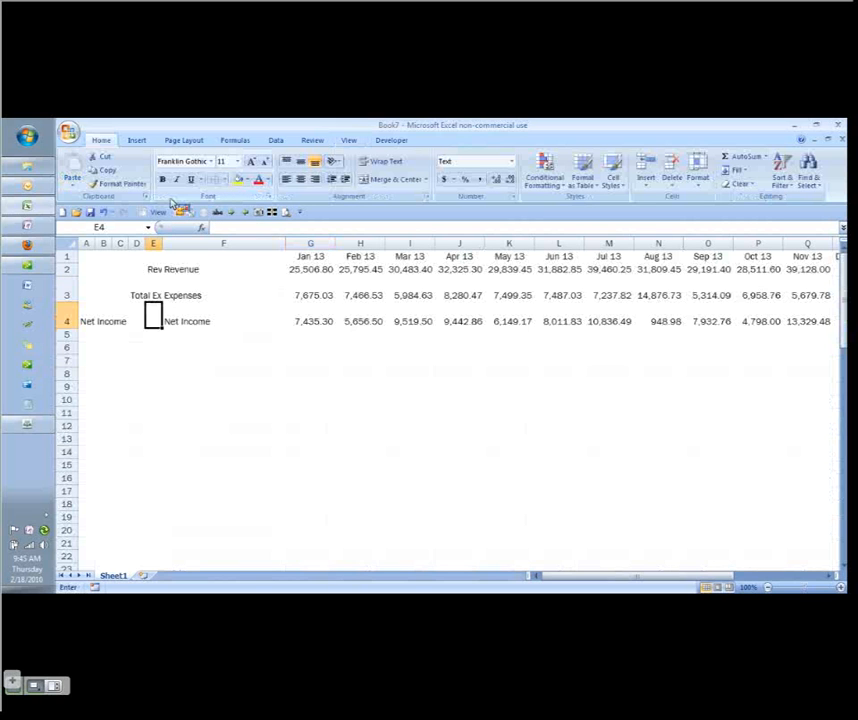
{"action": "key", "text": "ctrl+space"}
{"action": "key", "text": "ctrl+shift+Left"}
{"action": "key", "text": "ctrl+minus"}
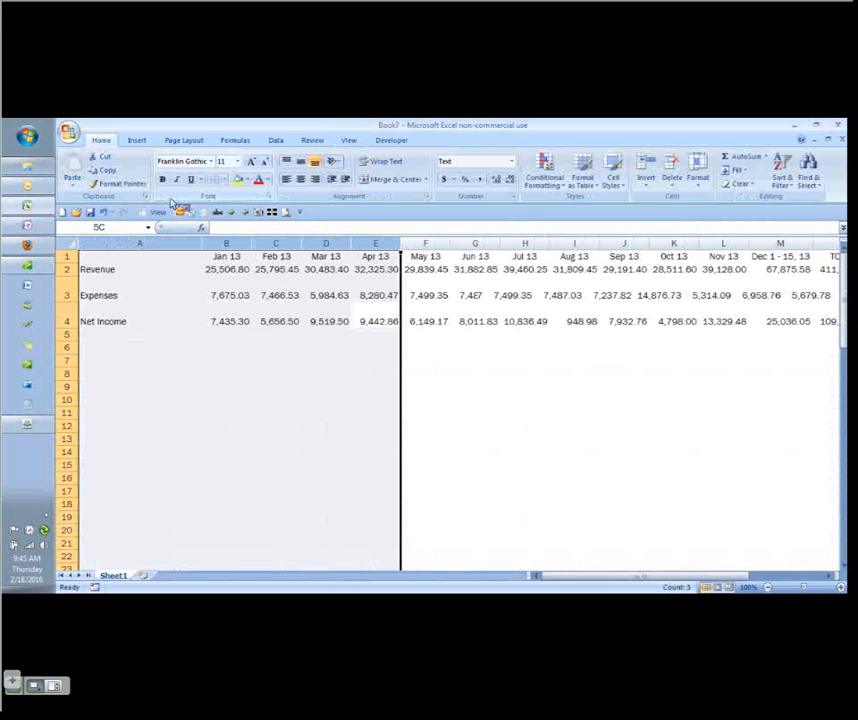
Enter the heading Category in cell A1 and copy the whole table A1:N4.
{"action": "key", "text": "ctrl+Home"}
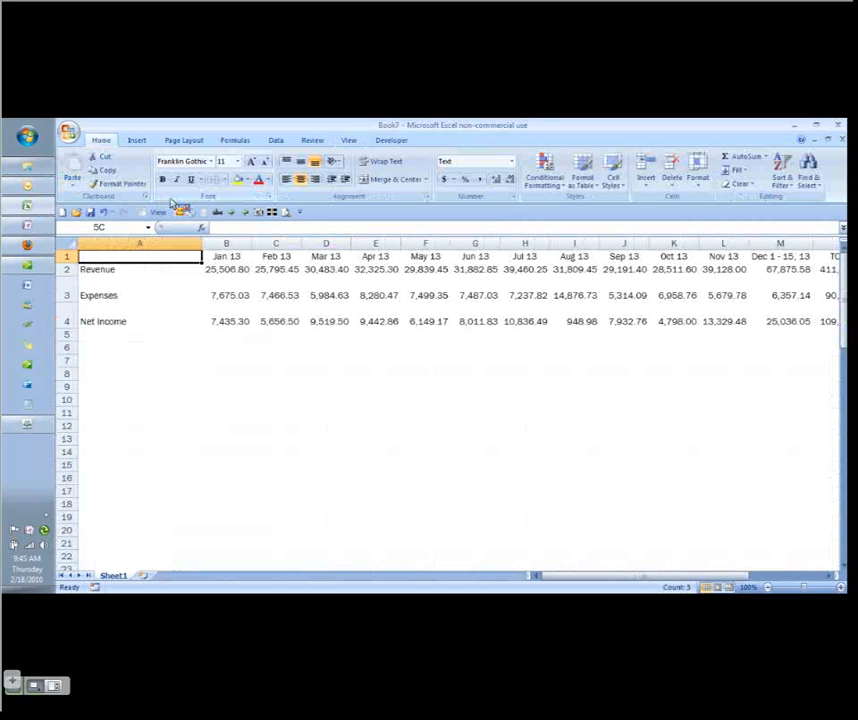
{"action": "type", "text": "Category"}
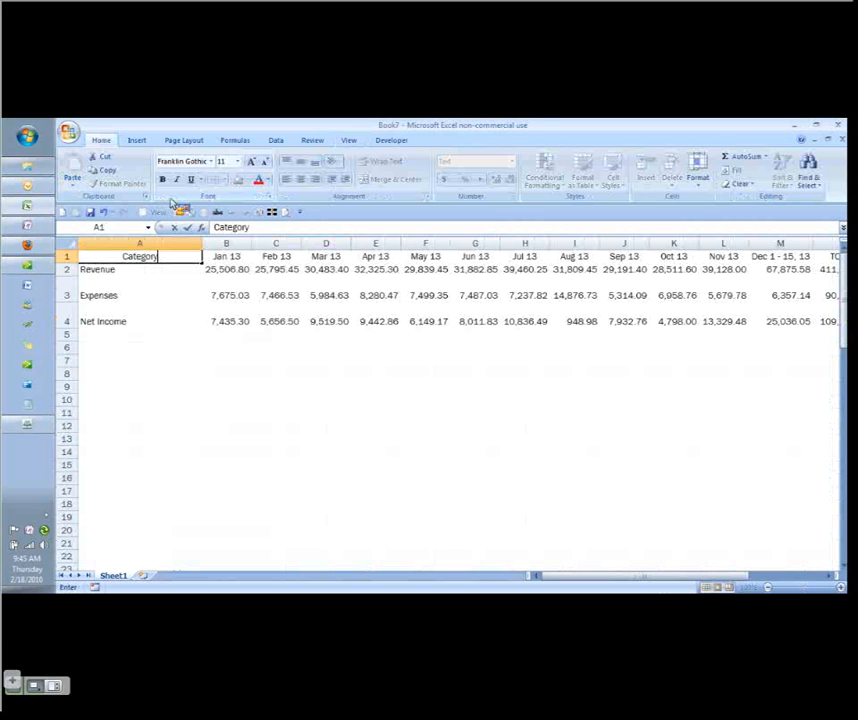
{"action": "key", "text": "ctrl+shift+Right"}
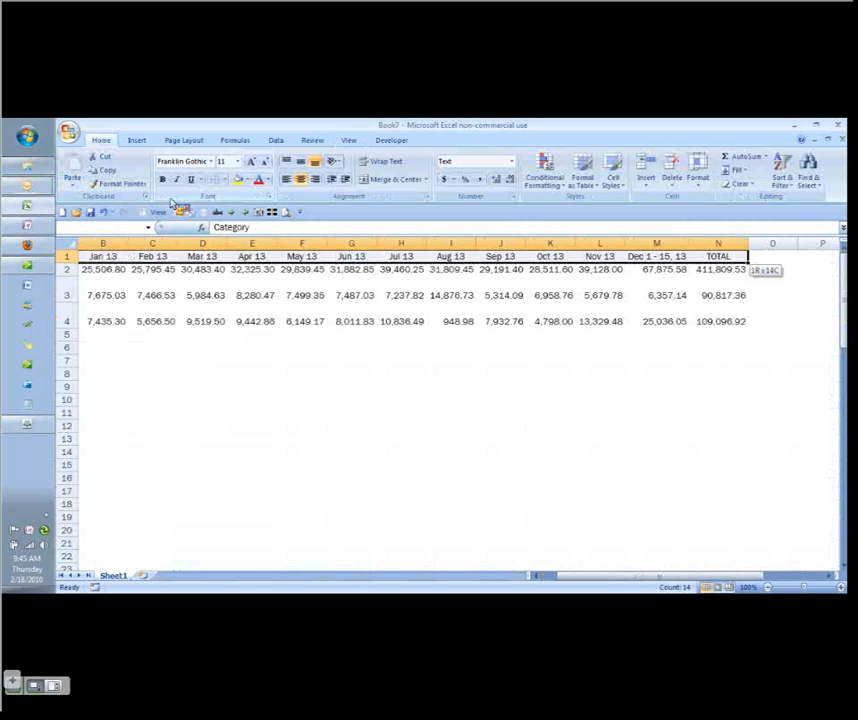
{"action": "key", "text": "ctrl+shift+Down"}
{"action": "key", "text": "ctrl+c"}
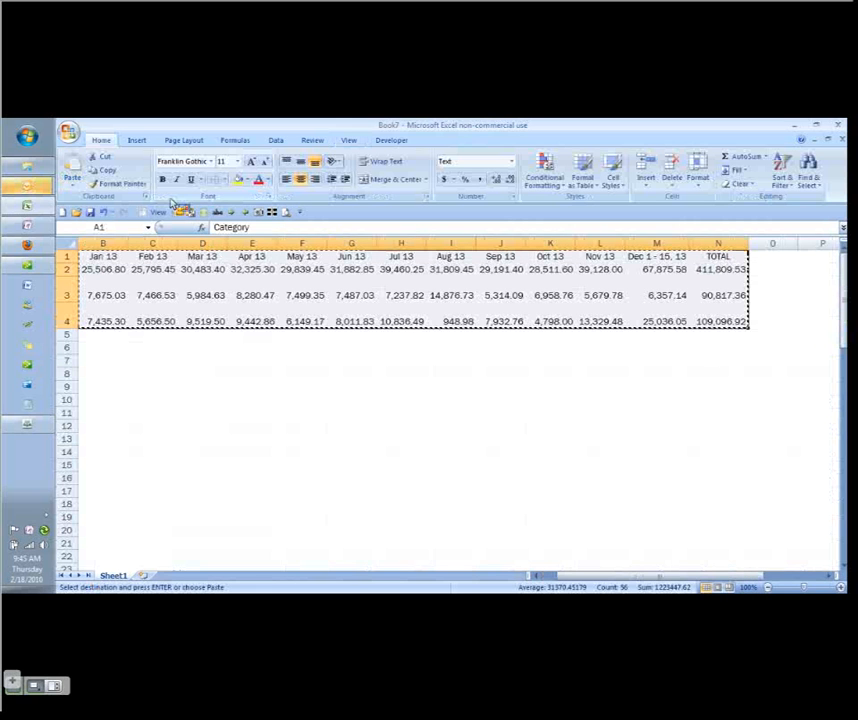
Paste the copied table at B7 as values only, transposed so the months run down the rows.
{"action": "key", "text": "ctrl+Home"}
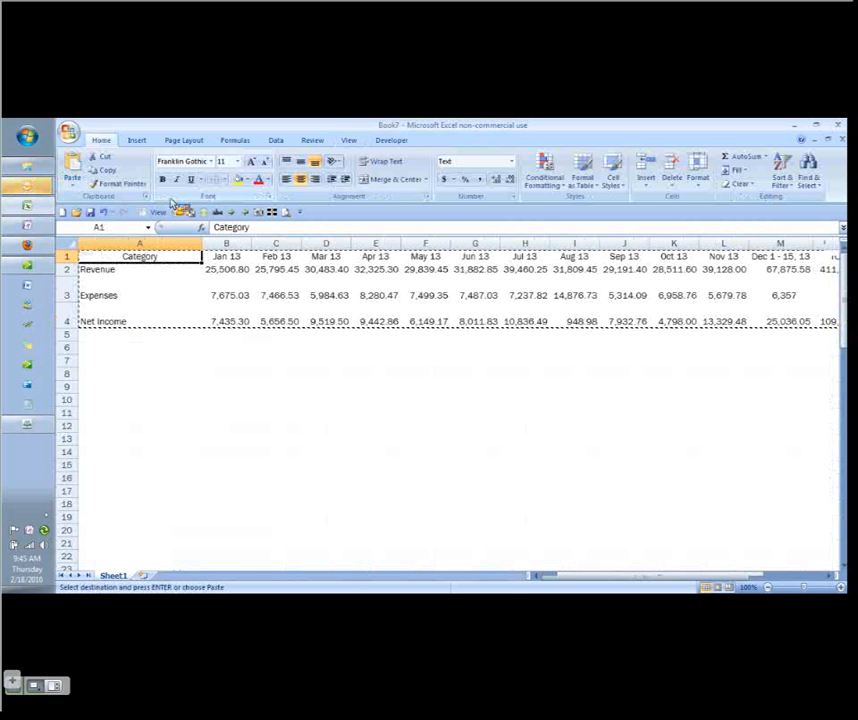
{"action": "key", "text": "Down"}
{"action": "key", "text": "Down"}
{"action": "key", "text": "Down"}
{"action": "key", "text": "Down"}
{"action": "key", "text": "Down"}
{"action": "key", "text": "Down"}
{"action": "key", "text": "Right"}
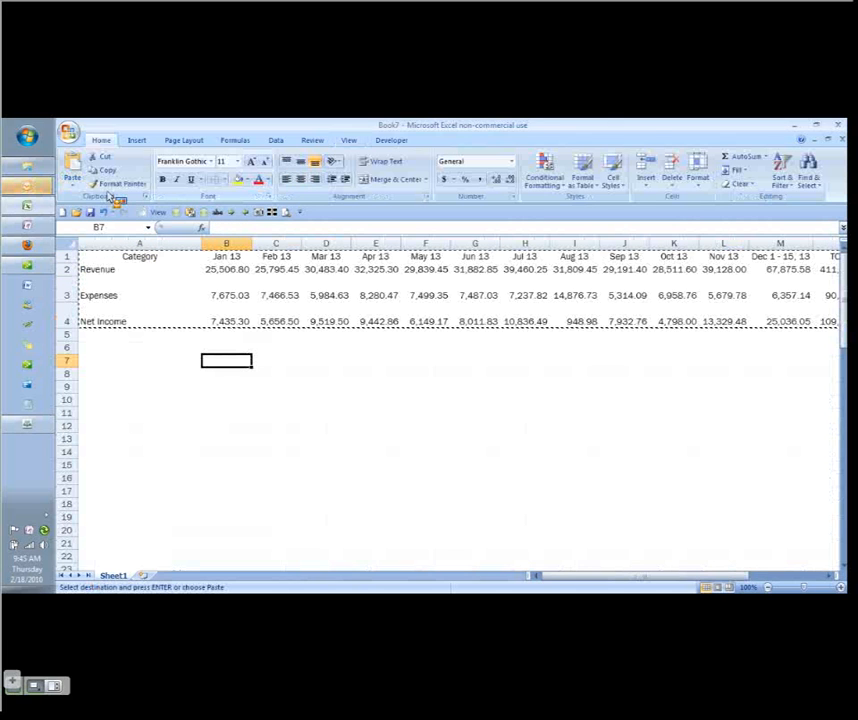
{"action": "left_click", "coordinate": [72, 184]}
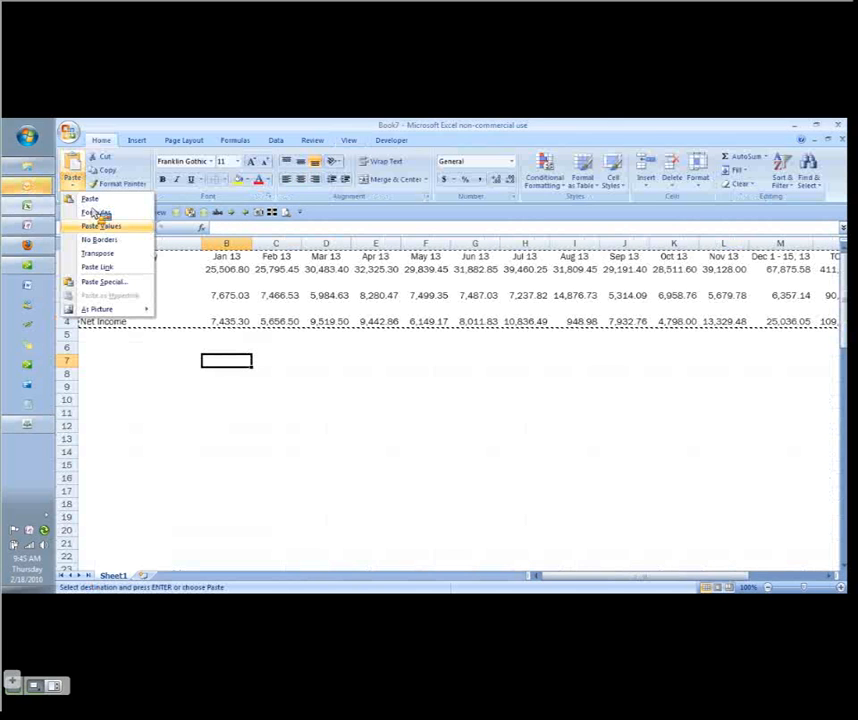
{"action": "left_click", "coordinate": [100, 281]}
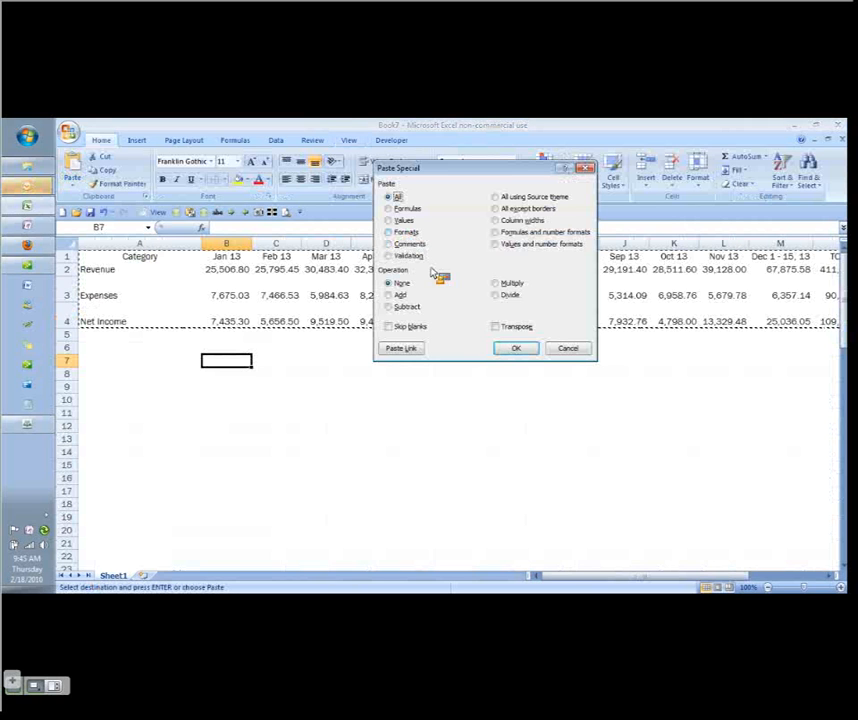
{"action": "key", "text": "v"}
{"action": "key", "text": "e"}
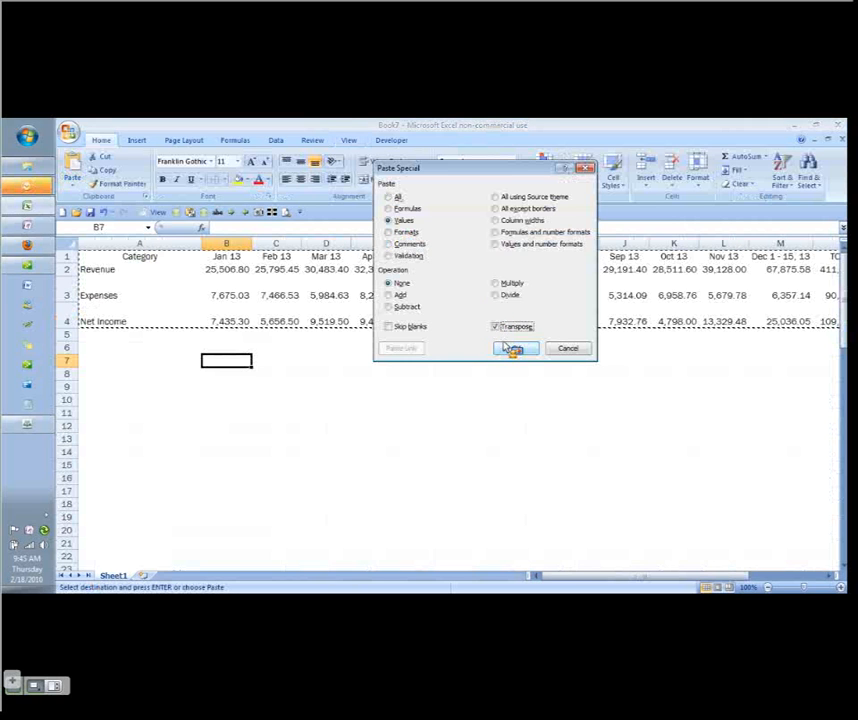
{"action": "left_click", "coordinate": [513, 350]}
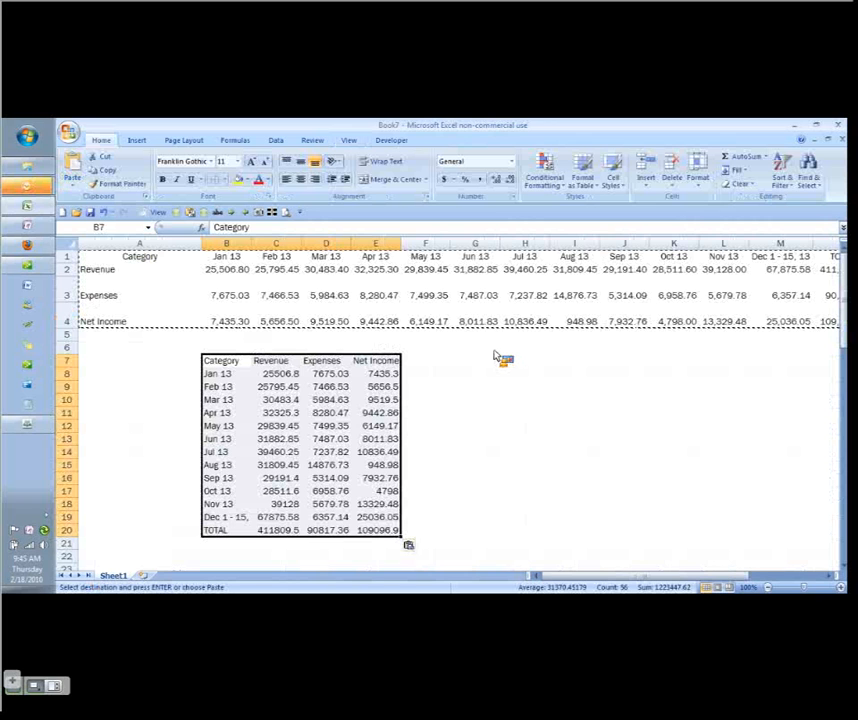
Replace the Category heading of the transposed table in B7 with Date.
{"action": "left_click", "coordinate": [219, 369]}
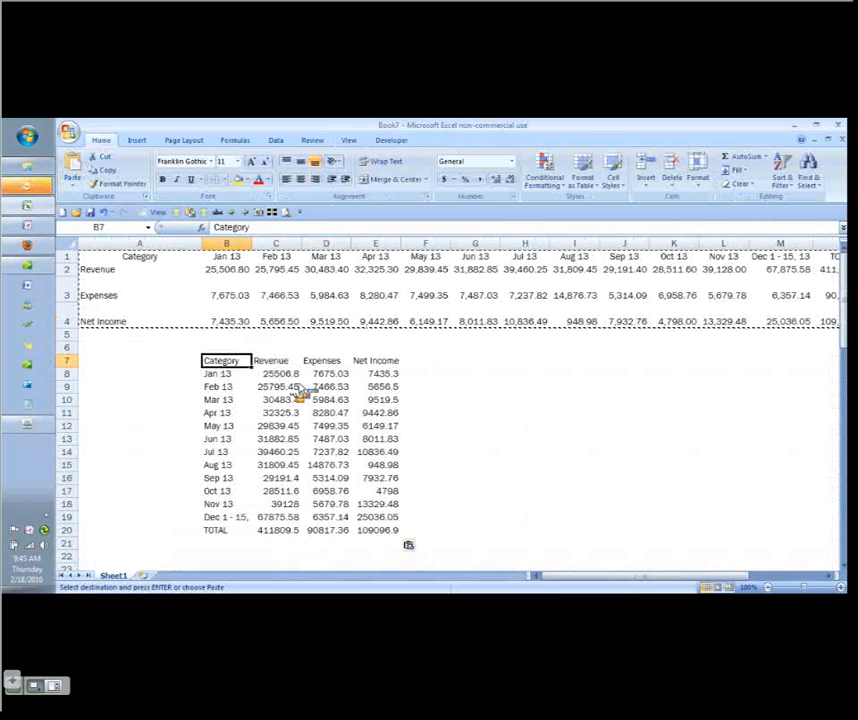
{"action": "type", "text": "date"}
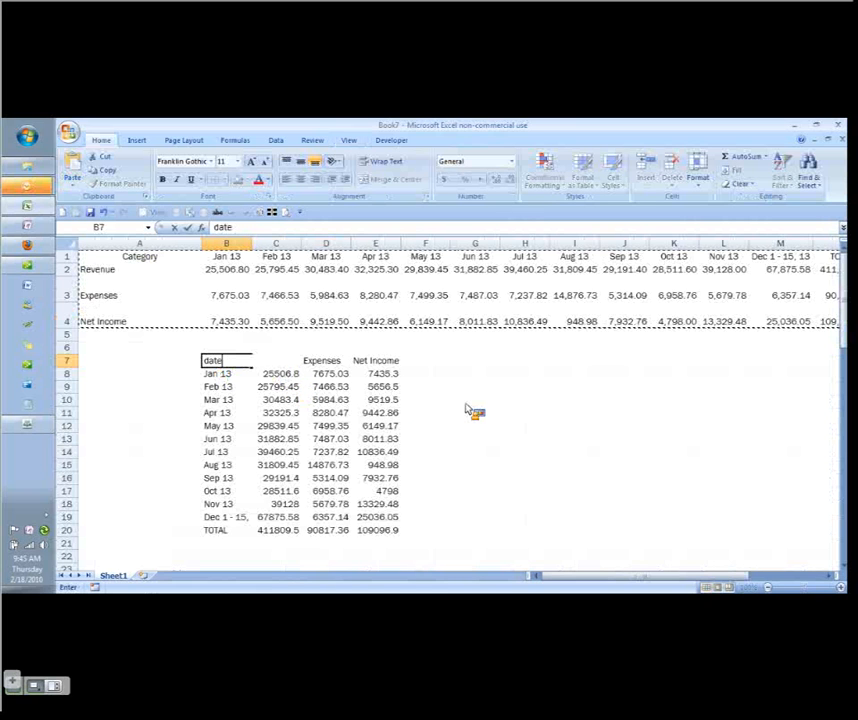
{"action": "key", "text": "BackSpace"}
{"action": "key", "text": "BackSpace"}
{"action": "key", "text": "BackSpace"}
{"action": "key", "text": "BackSpace"}
{"action": "type", "text": "Da"}
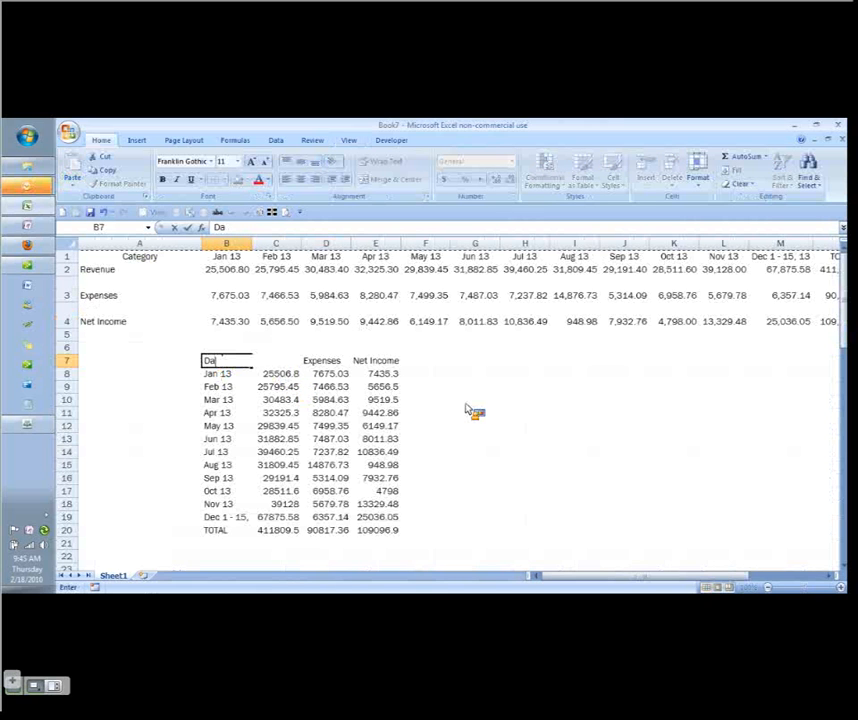
{"action": "type", "text": "te"}
{"action": "key", "text": "ctrl+Return"}
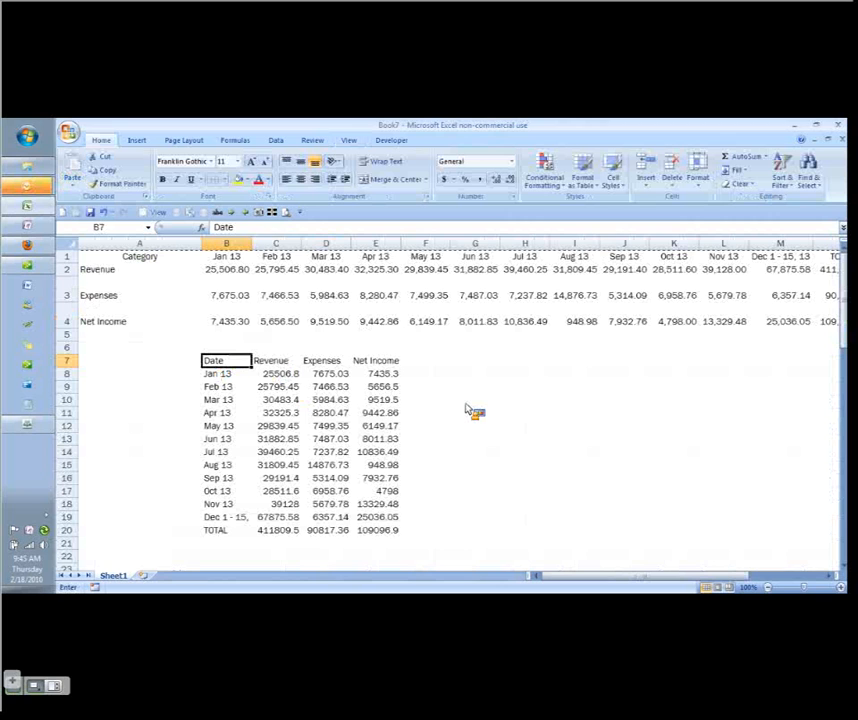
Make the heading row of the transposed table, B7:E7, bold.
{"action": "key", "text": "Right"}
{"action": "key", "text": "Down"}
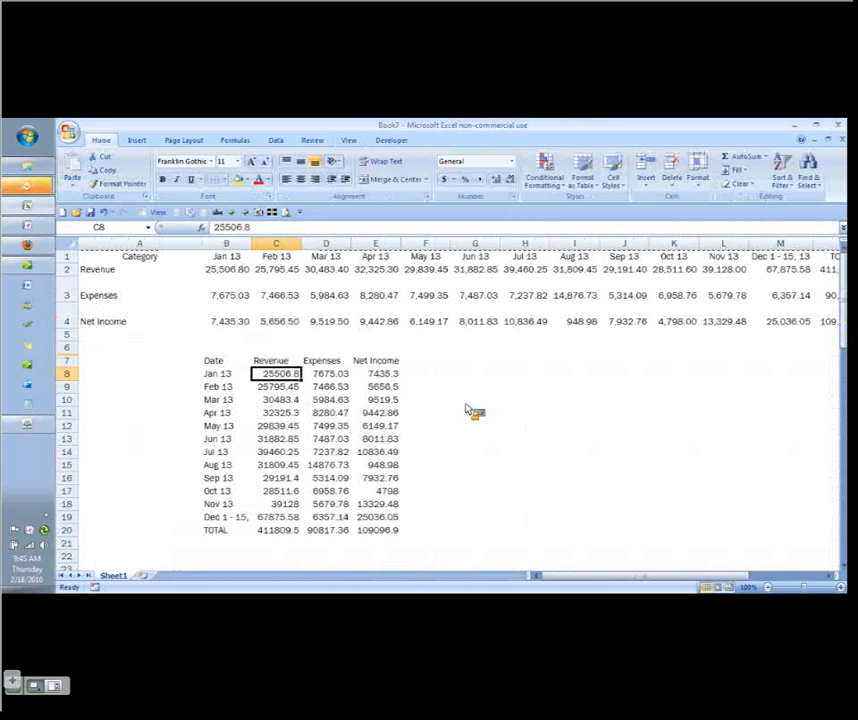
{"action": "key", "text": "Right"}
{"action": "key", "text": "Right"}
{"action": "key", "text": "Up"}
{"action": "key", "text": "ctrl+Left"}
{"action": "key", "text": "ctrl+shift+Right"}
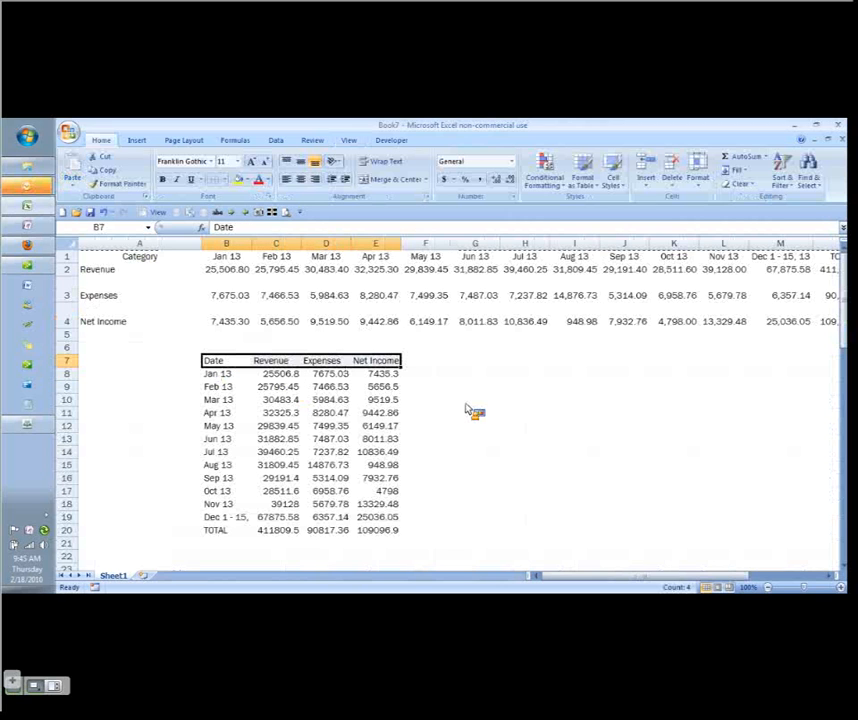
{"action": "key", "text": "ctrl+b"}
Delete the original horizontal table and blank rows above the transposed one, and fit columns B to E to their contents.
{"action": "key", "text": "ctrl+Home"}
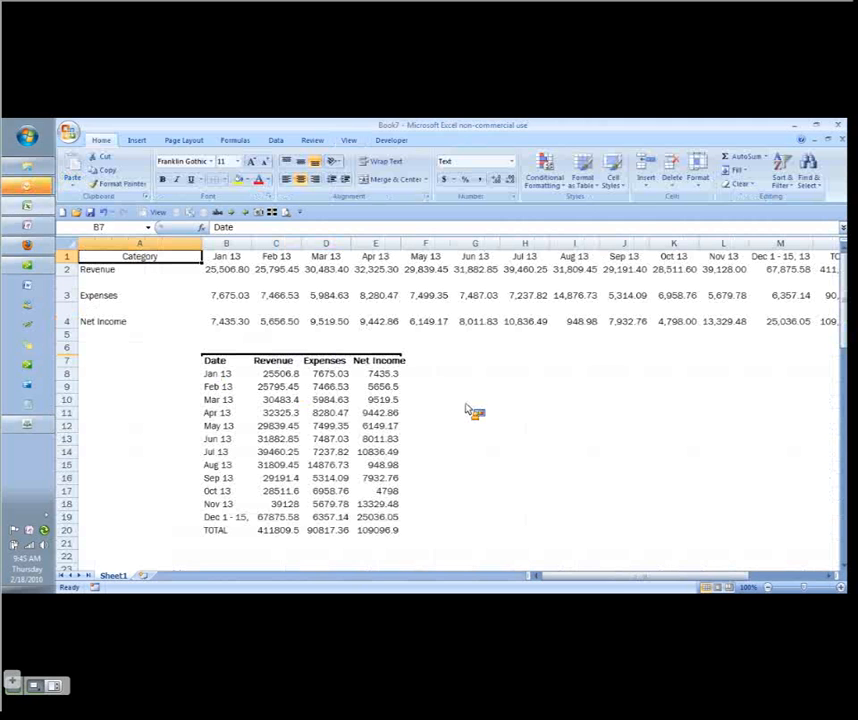
{"action": "key", "text": "shift+space"}
{"action": "key", "text": "ctrl+shift+Down"}
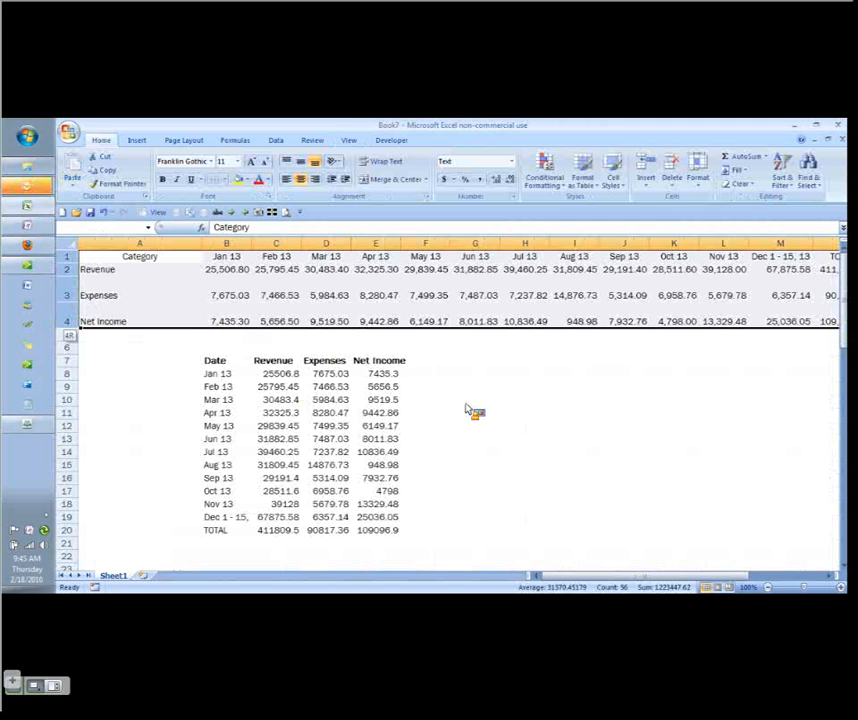
{"action": "key", "text": "ctrl+minus"}
{"action": "key", "text": "Right"}
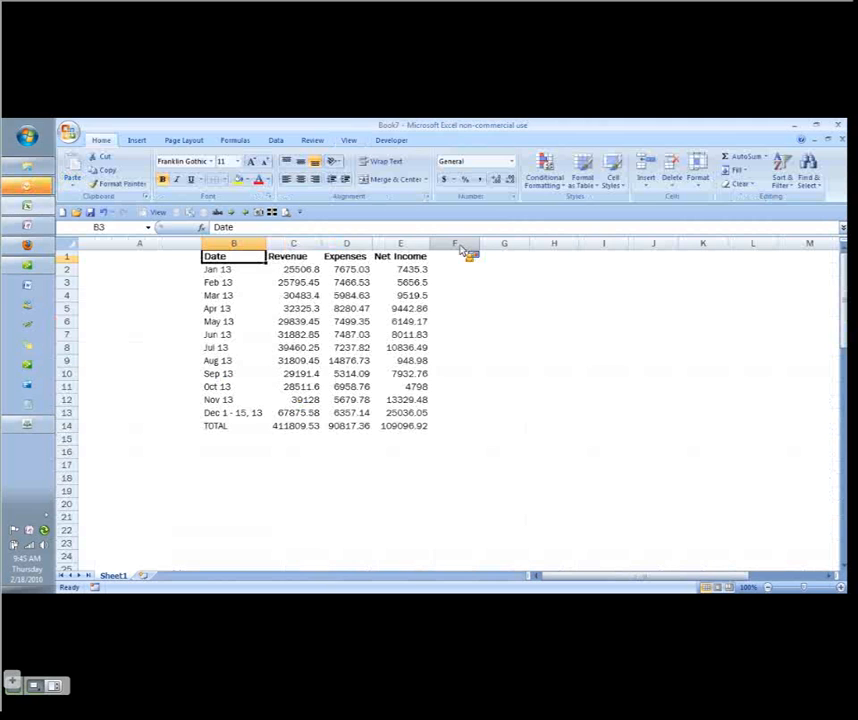
Replace the January to July labels in B2:B8 with first-of-month dates from 1/1/2013 to 7/1/2013.
{"action": "key", "text": "ctrl+a"}
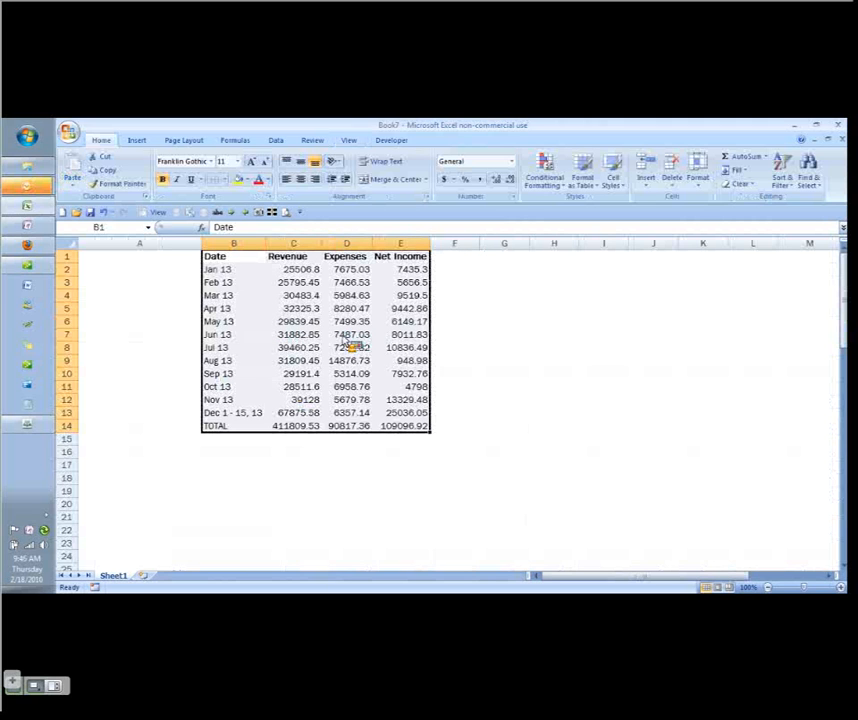
{"action": "key", "text": "Down"}
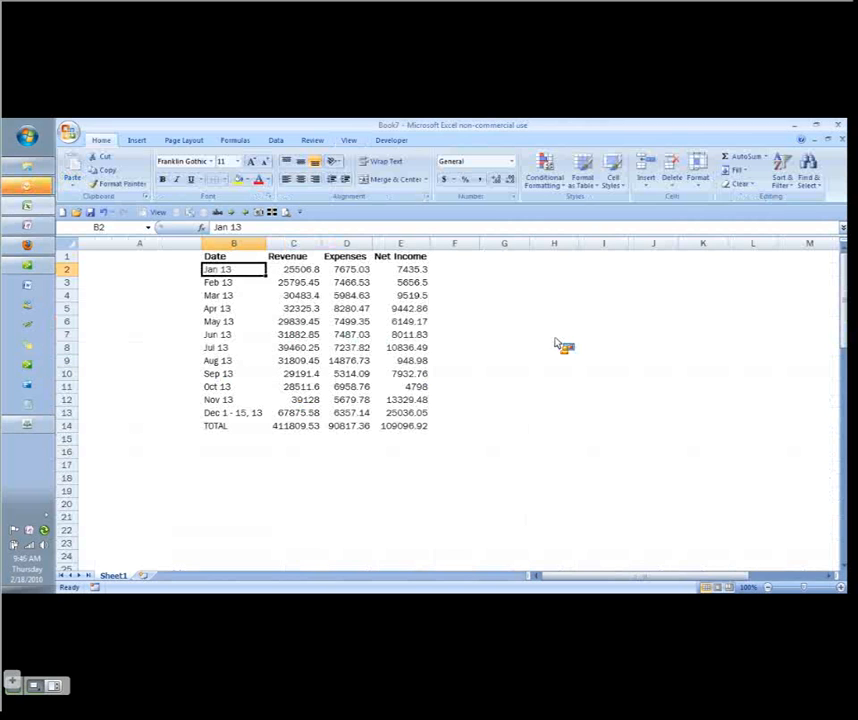
{"action": "type", "text": "1/1/"}
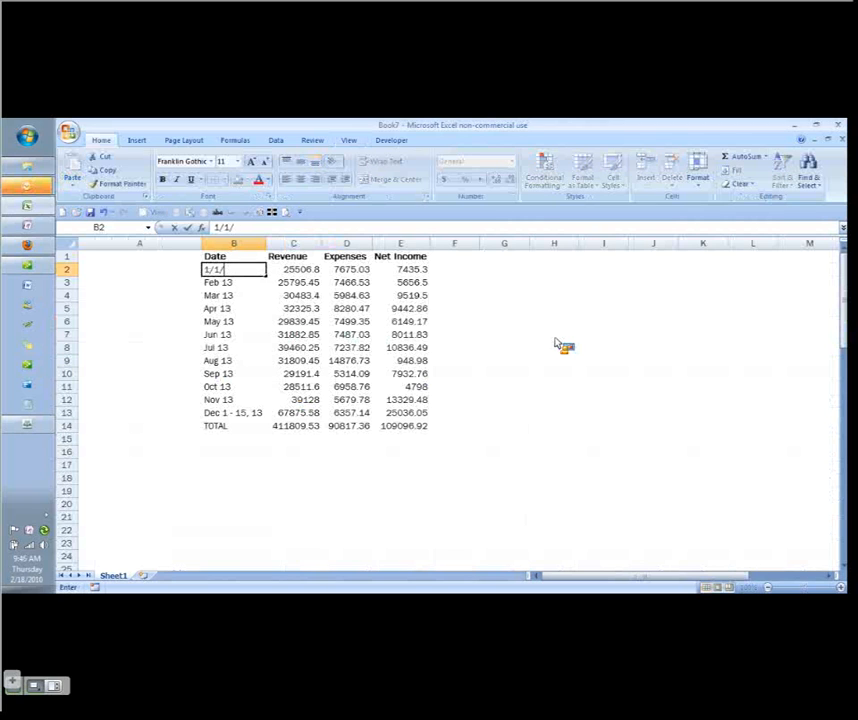
{"action": "type", "text": "2013"}
{"action": "key", "text": "Return"}
{"action": "type", "text": "2/1/201"}
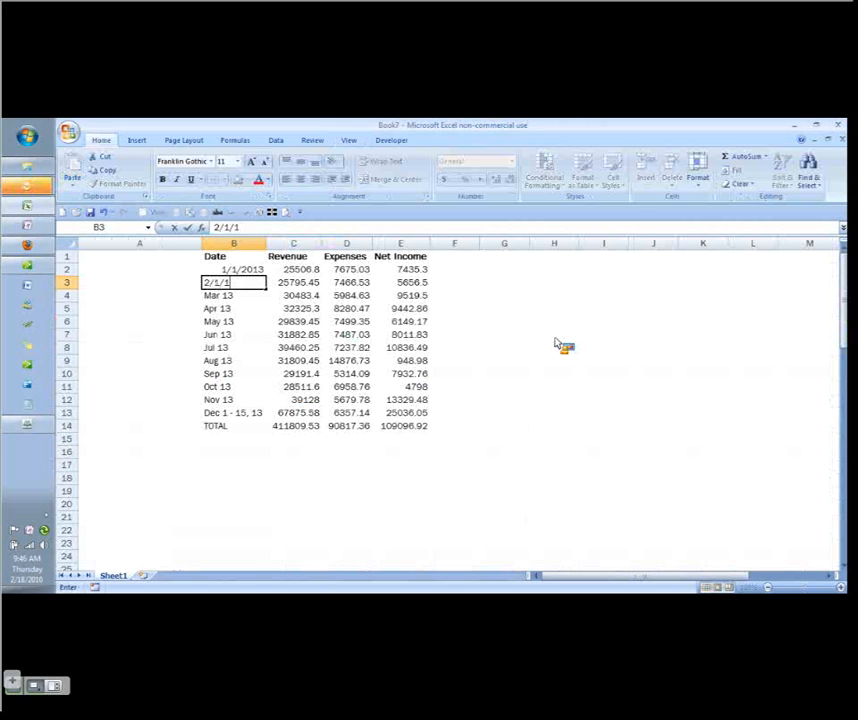
{"action": "type", "text": "3"}
{"action": "key", "text": "Return"}
{"action": "type", "text": "3/1"}
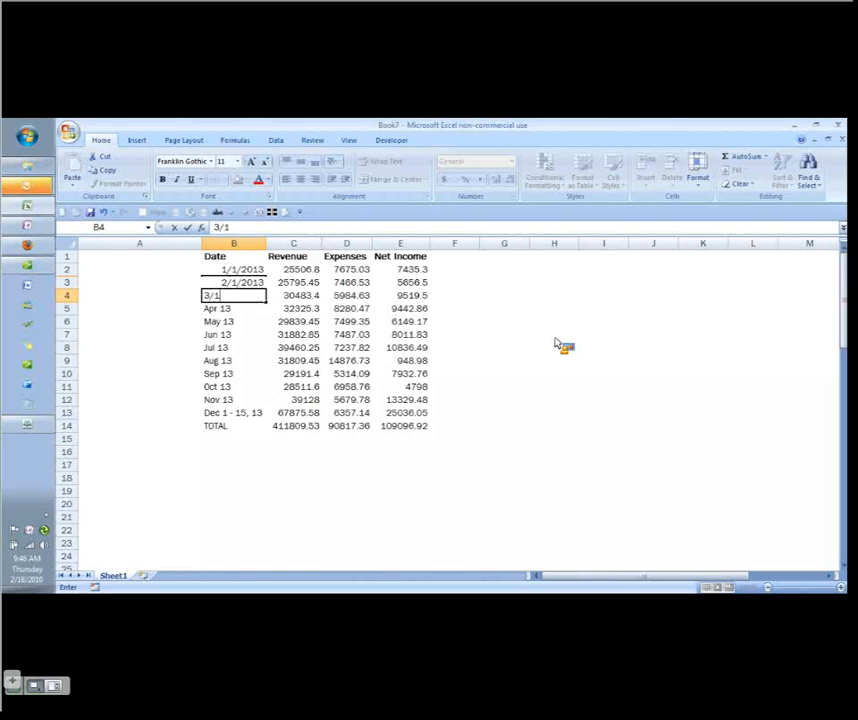
{"action": "type", "text": "/2013"}
{"action": "key", "text": "Return"}
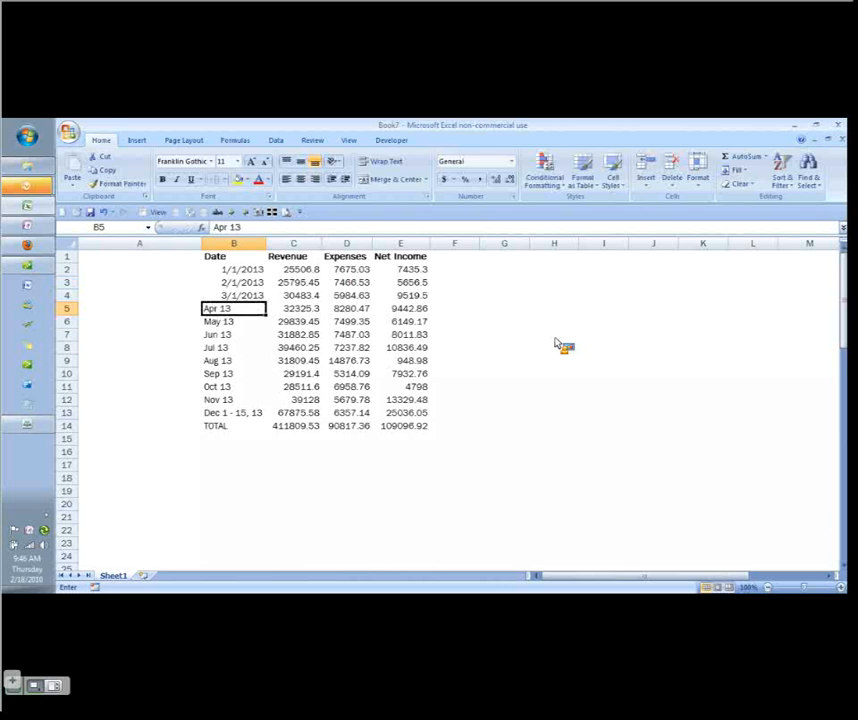
{"action": "type", "text": "4/1/2013"}
{"action": "key", "text": "Return"}
{"action": "type", "text": "5/1"}
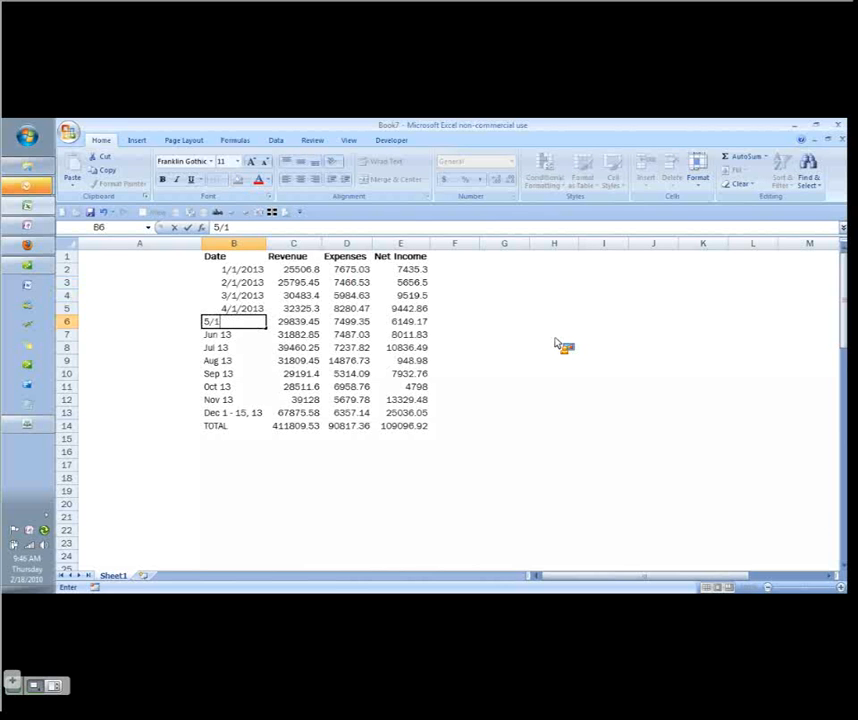
{"action": "type", "text": "/2013"}
{"action": "key", "text": "Return"}
{"action": "type", "text": "6/1/"}
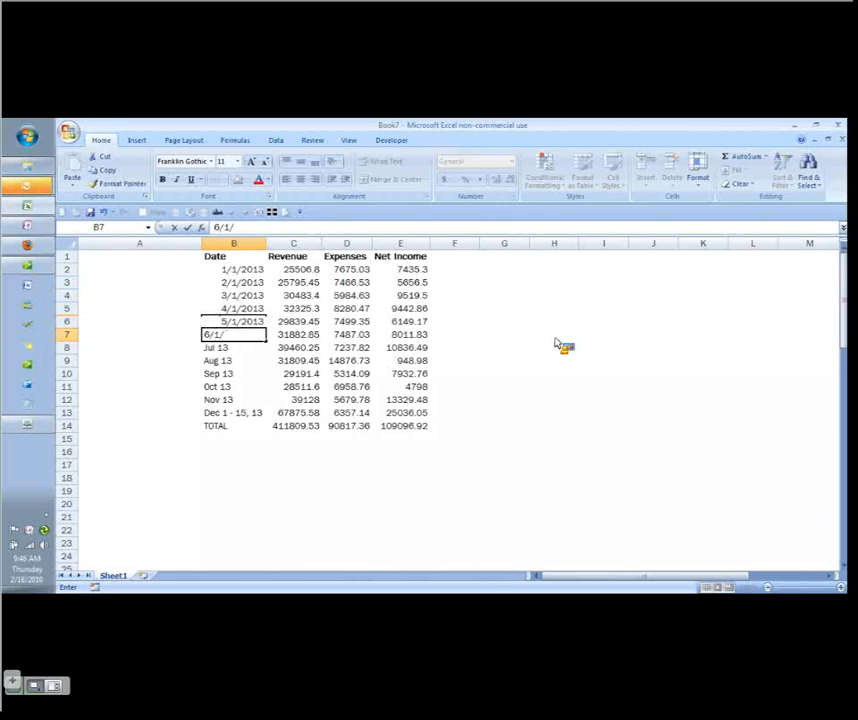
{"action": "type", "text": "2013"}
{"action": "key", "text": "Return"}
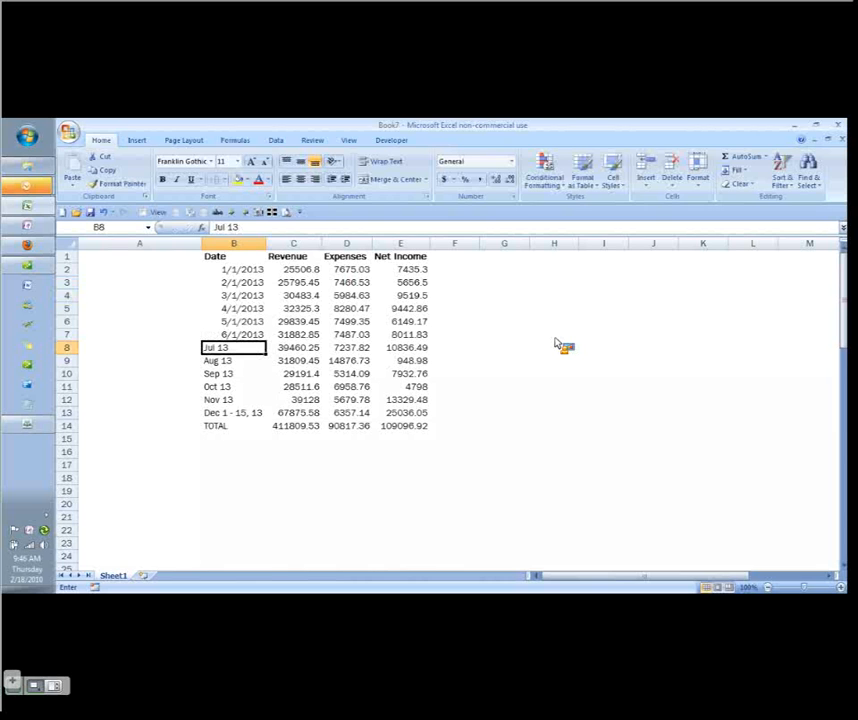
{"action": "type", "text": "7/1/13"}
{"action": "key", "text": "Return"}
Replace the August to December labels in B9:B13 with first-of-month dates from 8/1/2013 to 12/1/2013.
{"action": "key", "text": "alt"}
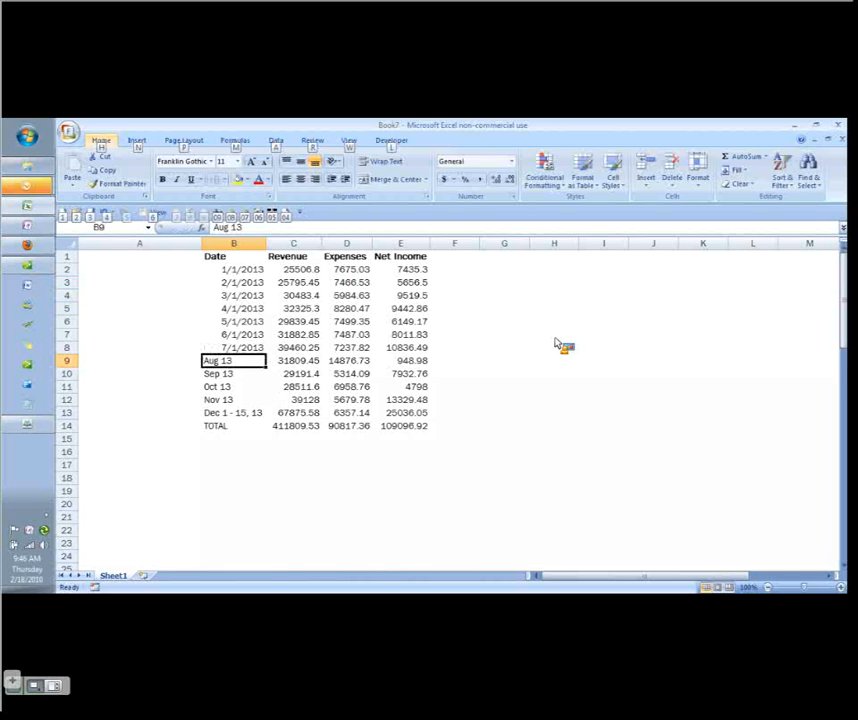
{"action": "type", "text": "8/1/13"}
{"action": "key", "text": "Return"}
{"action": "type", "text": "9/1/2013"}
{"action": "key", "text": "Return"}
{"action": "type", "text": "10/"}
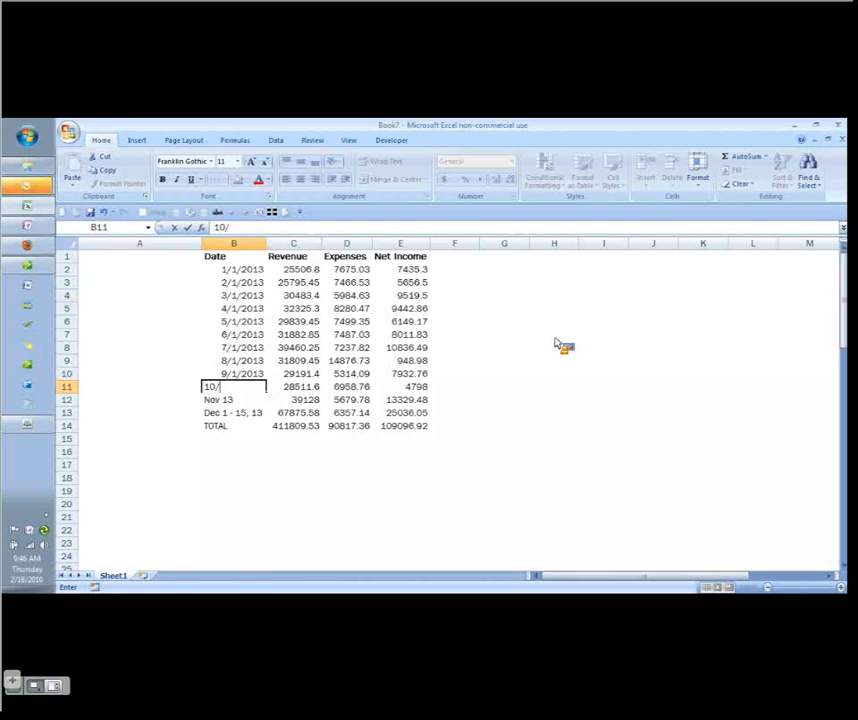
{"action": "type", "text": "1/2013"}
{"action": "key", "text": "Return"}
{"action": "type", "text": "11/1/"}
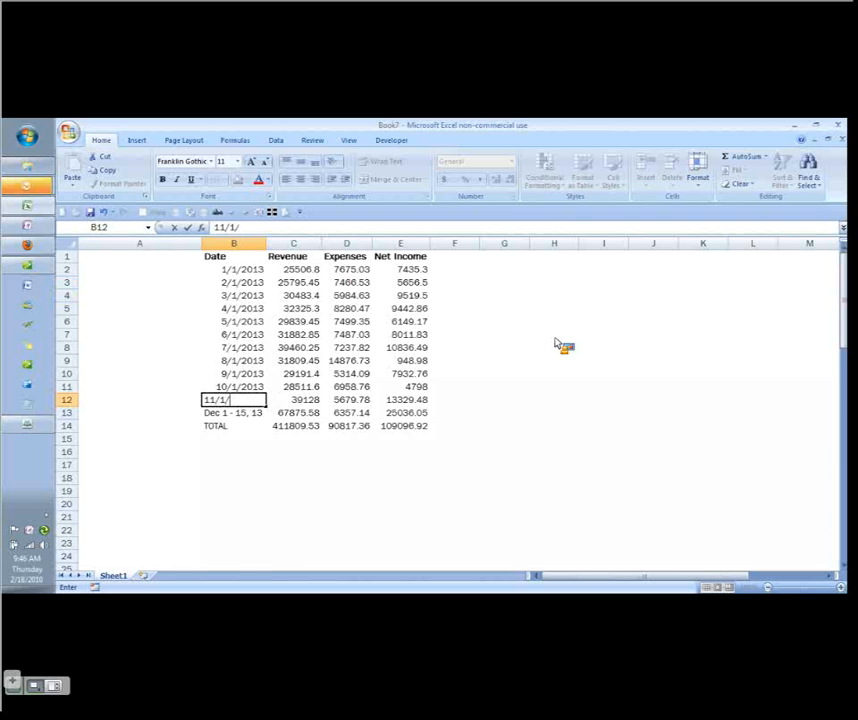
{"action": "type", "text": "2013"}
{"action": "key", "text": "Return"}
{"action": "type", "text": "12"}
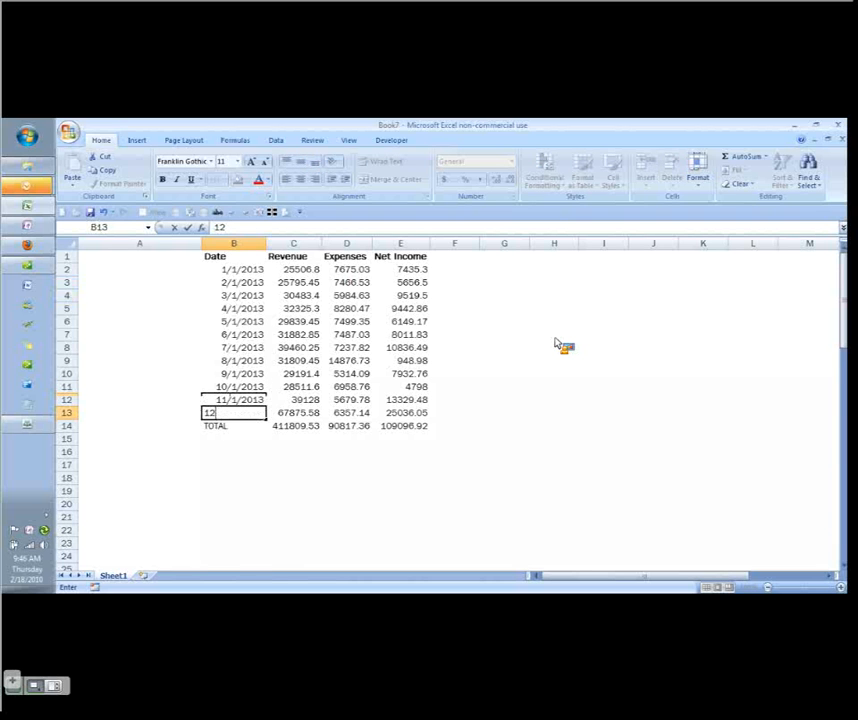
{"action": "type", "text": "/1/2013"}
{"action": "key", "text": "Return"}
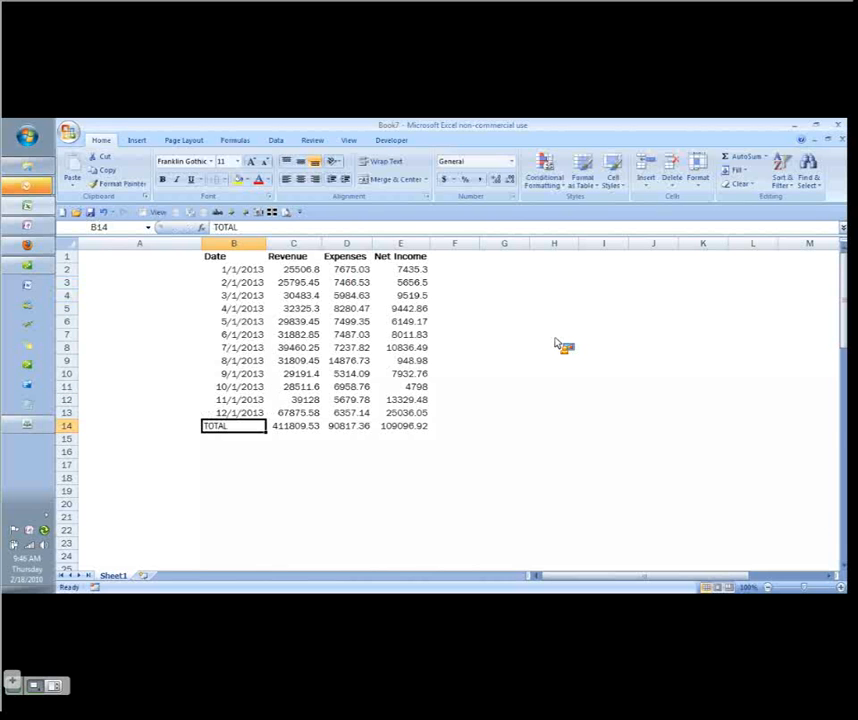
Remove the TOTAL row and insert a 3-D Column chart, with series arranged in depth, from the table B1:E13.
{"action": "key", "text": "Up"}
{"action": "key", "text": "ctrl+a"}
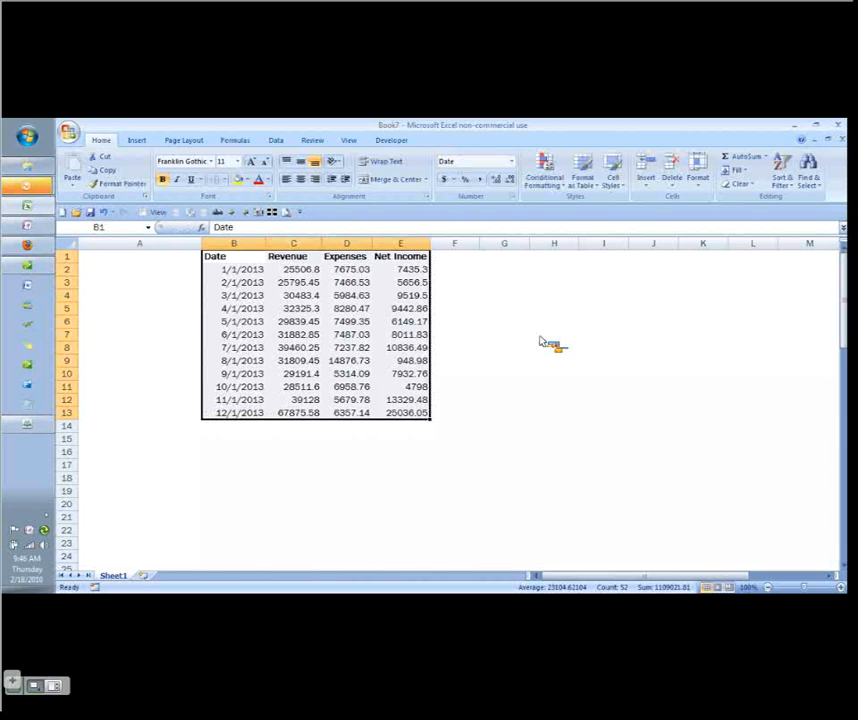
{"action": "left_click", "coordinate": [136, 141]}
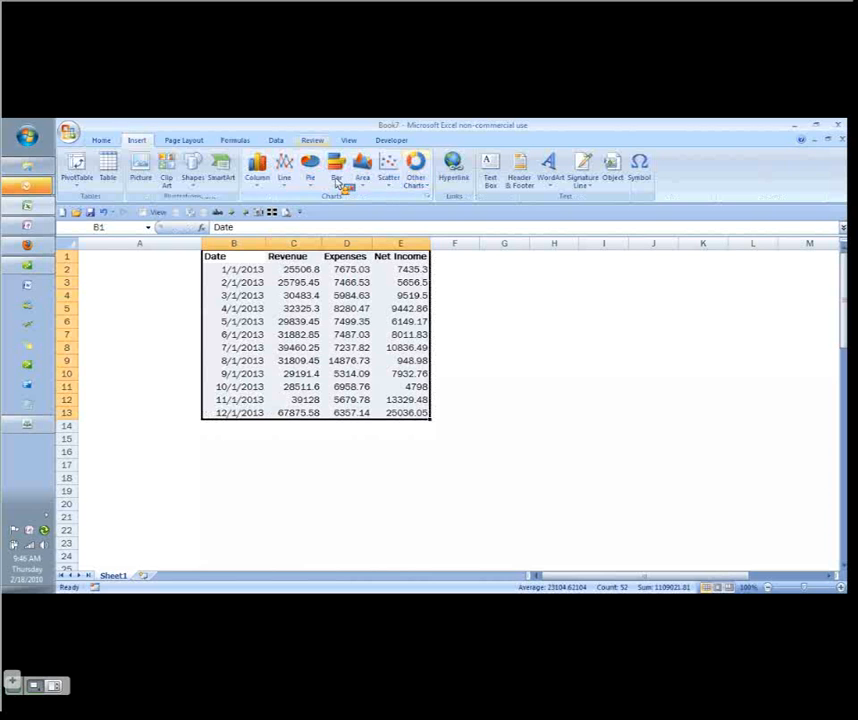
{"action": "left_click", "coordinate": [262, 182]}
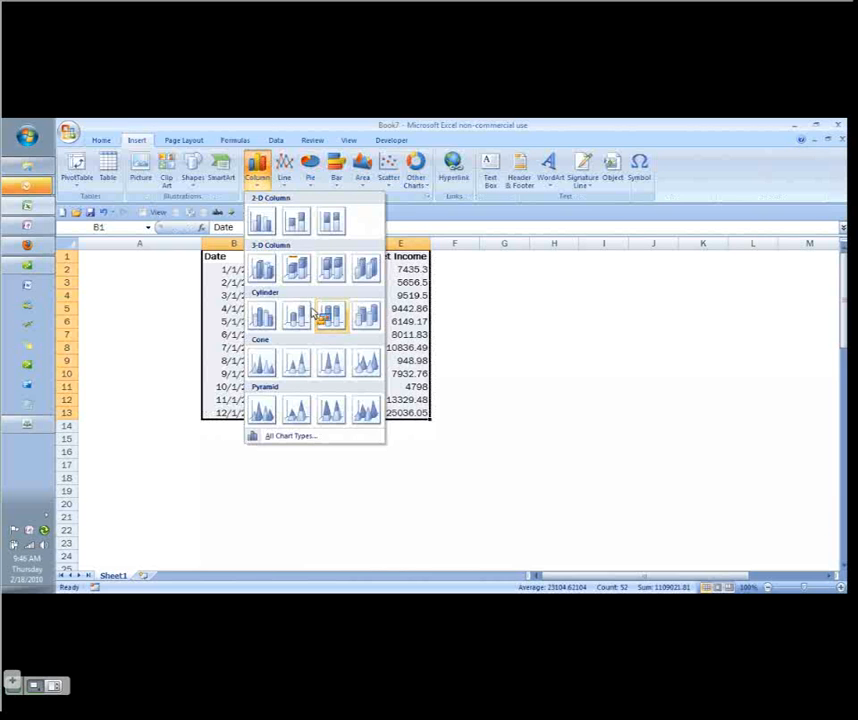
{"action": "left_click", "coordinate": [364, 268]}
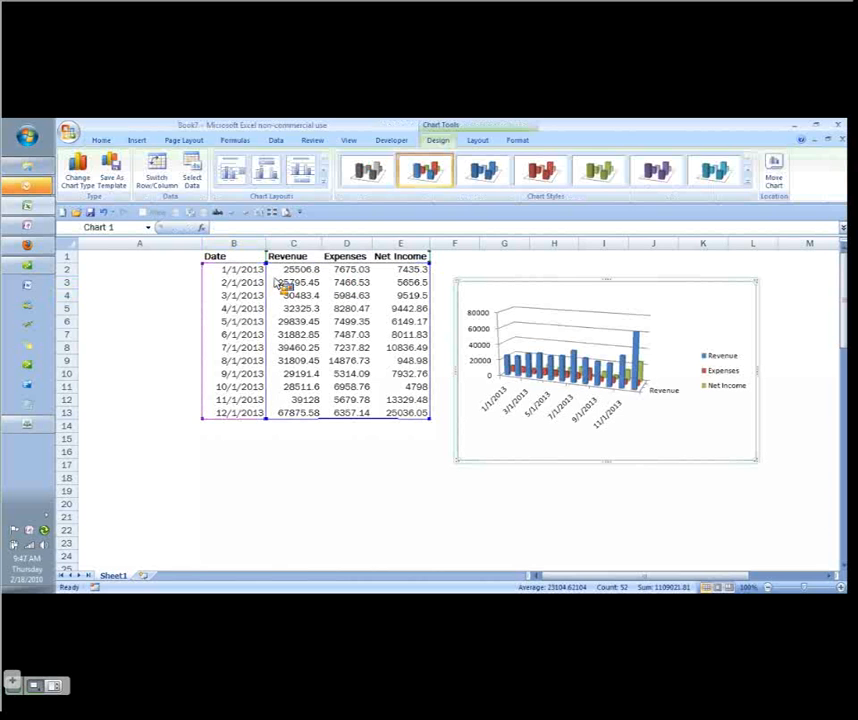
Move the chart below the data table and enlarge it to span about columns B to J, rows 15 to 35.
{"action": "left_click_drag", "start_coordinate": [443, 323], "coordinate": [424, 402]}
{"action": "scroll", "coordinate": [488, 425], "scroll_direction": "down", "scroll_amount": 4}
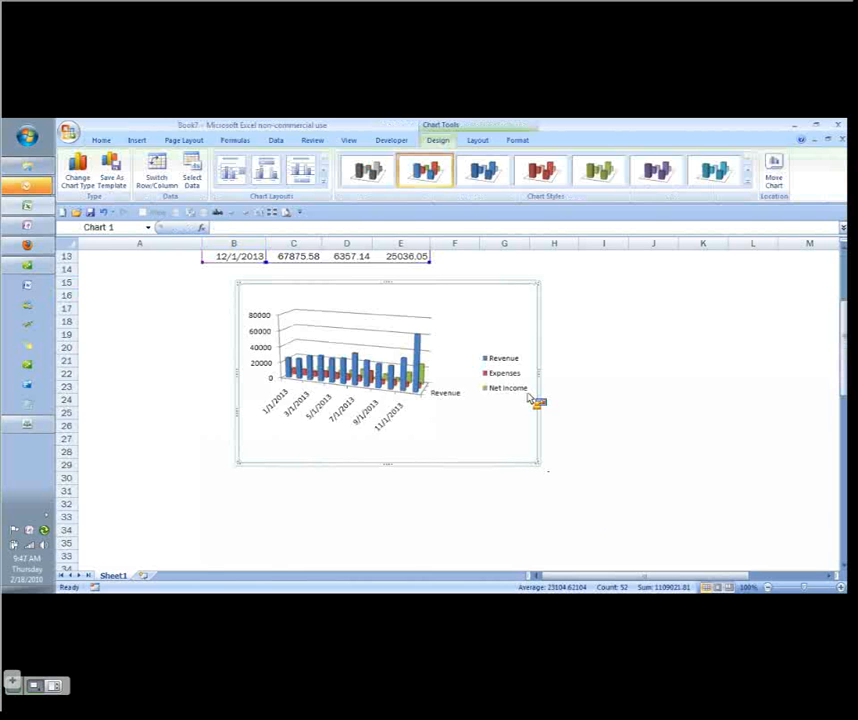
{"action": "mouse_move", "coordinate": [530, 398]}
{"action": "left_mouse_down"}
{"action": "mouse_move", "coordinate": [364, 301]}
{"action": "mouse_move", "coordinate": [446, 360]}
{"action": "mouse_move", "coordinate": [552, 469]}
{"action": "mouse_move", "coordinate": [587, 519]}
{"action": "left_mouse_up"}
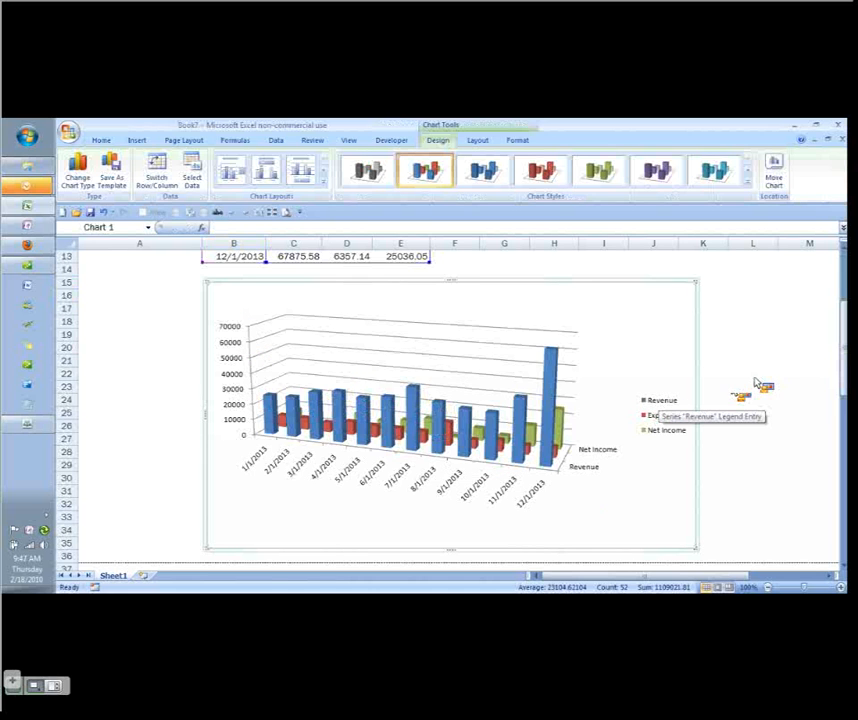
Try switching the chart's rows and columns, and restore the arrangement with dates along the horizontal axis.
{"action": "left_click", "coordinate": [164, 188]}
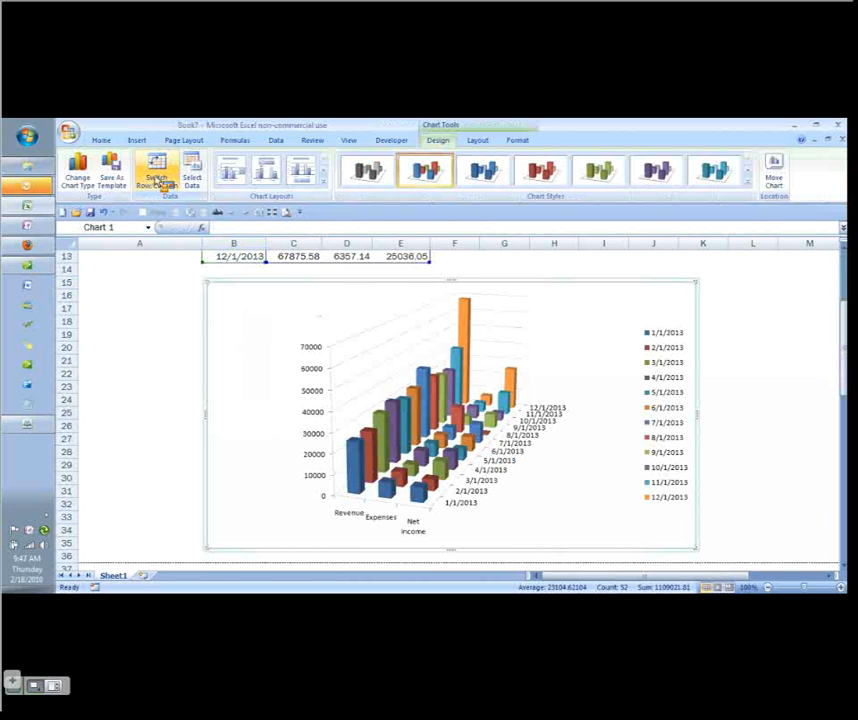
{"action": "left_click", "coordinate": [161, 183]}
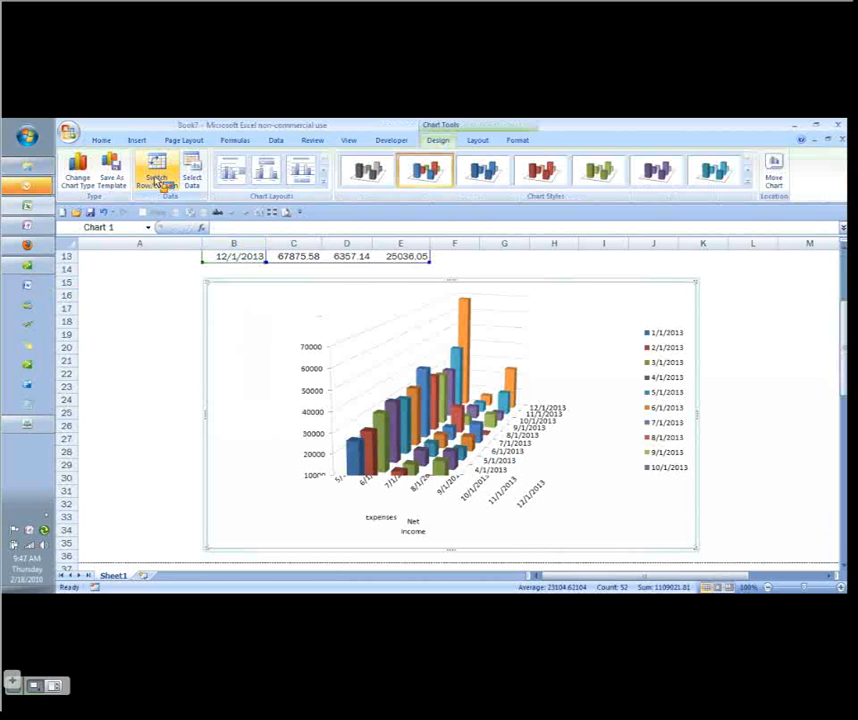
{"action": "left_click", "coordinate": [158, 178]}
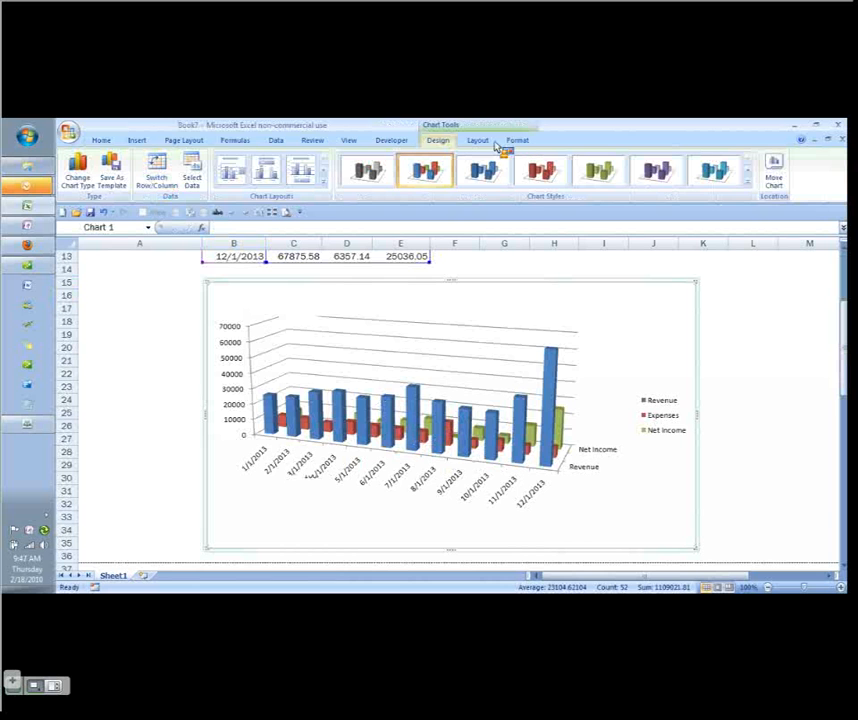
Apply the chart style with a black background and red columns to the financials chart.
{"action": "left_click", "coordinate": [747, 184]}
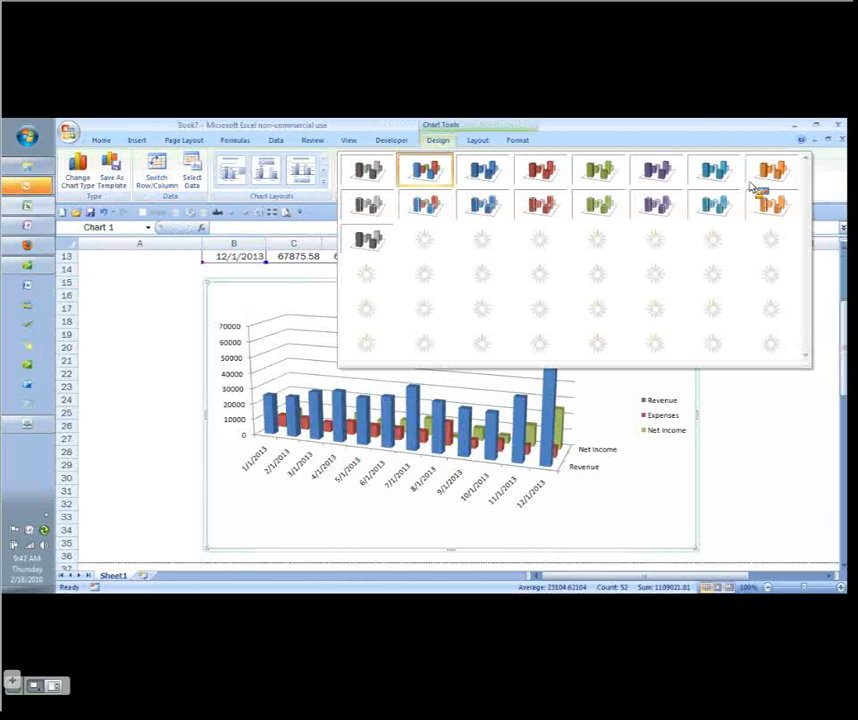
{"action": "left_click", "coordinate": [544, 346]}
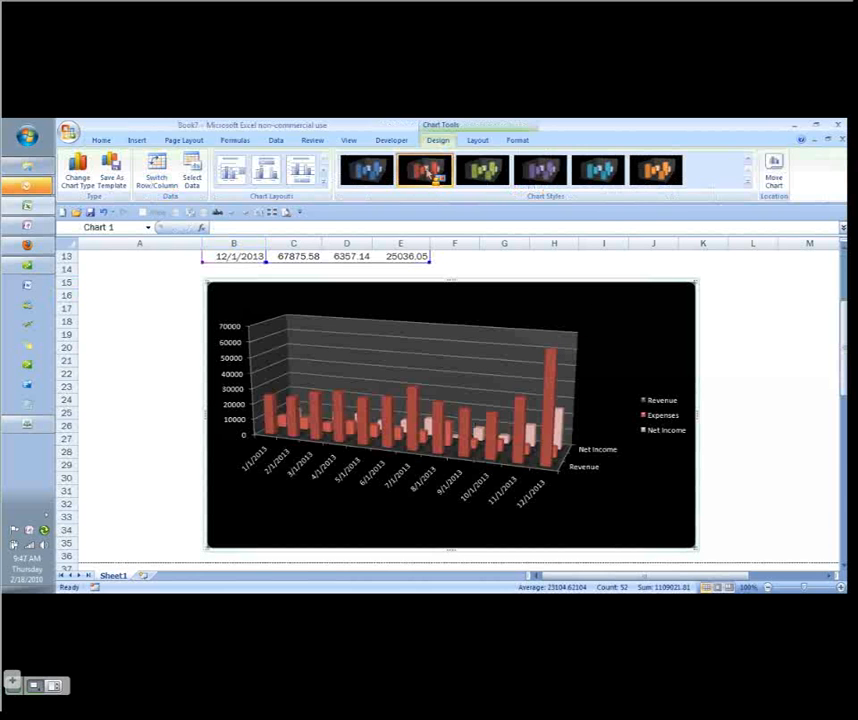
{"action": "left_click", "coordinate": [746, 187]}
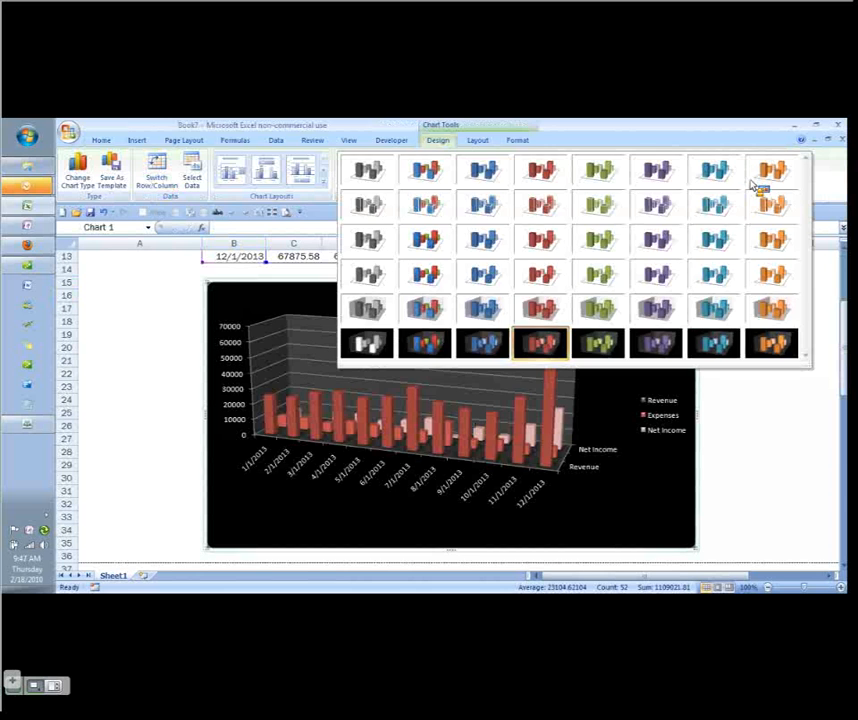
{"action": "key", "text": "Escape"}
{"action": "left_click", "coordinate": [786, 349]}
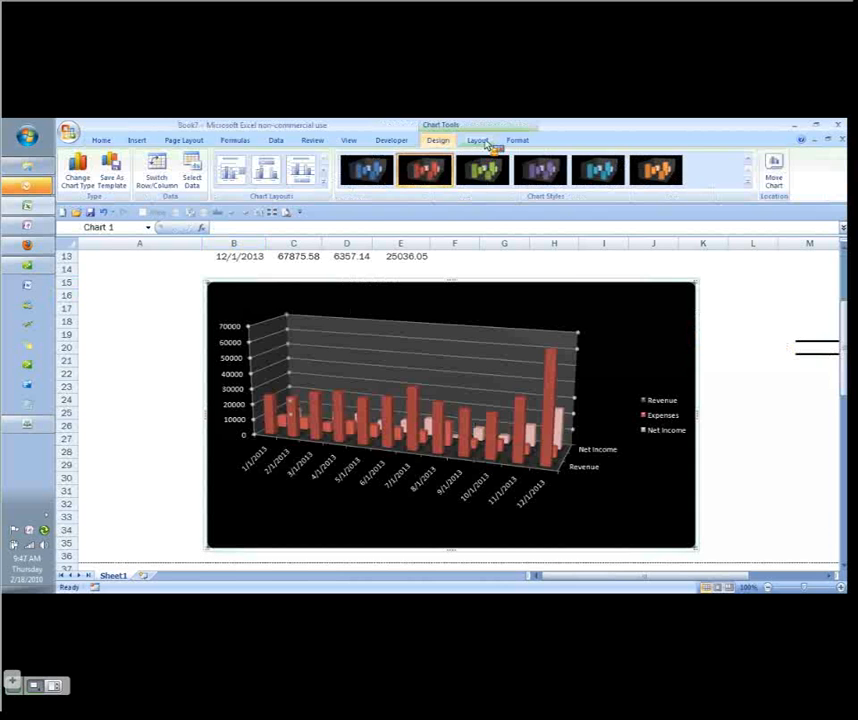
Open the chart's layout options for titles, axes, legend and labels.
{"action": "left_click", "coordinate": [478, 142]}
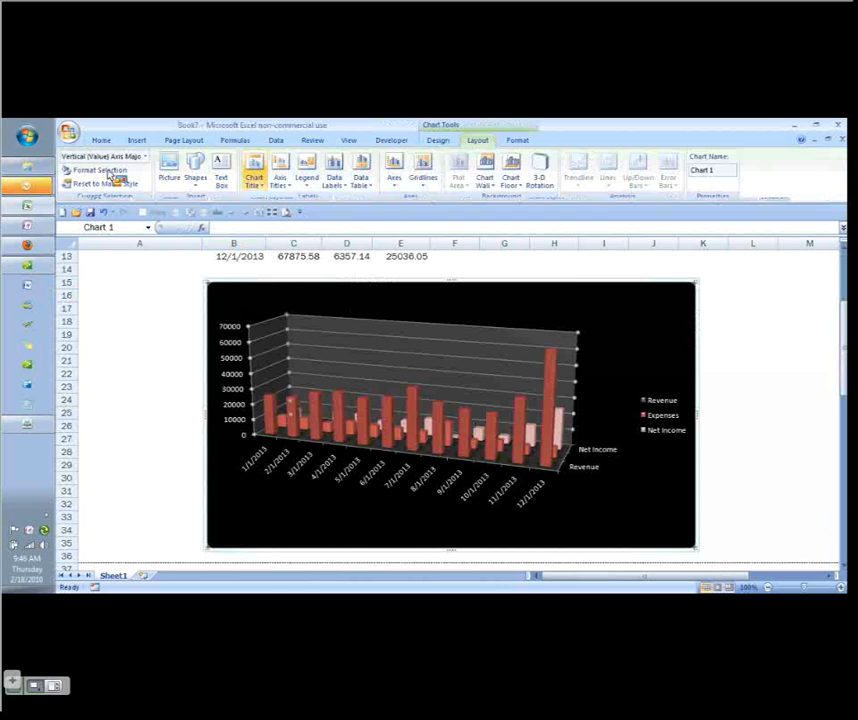